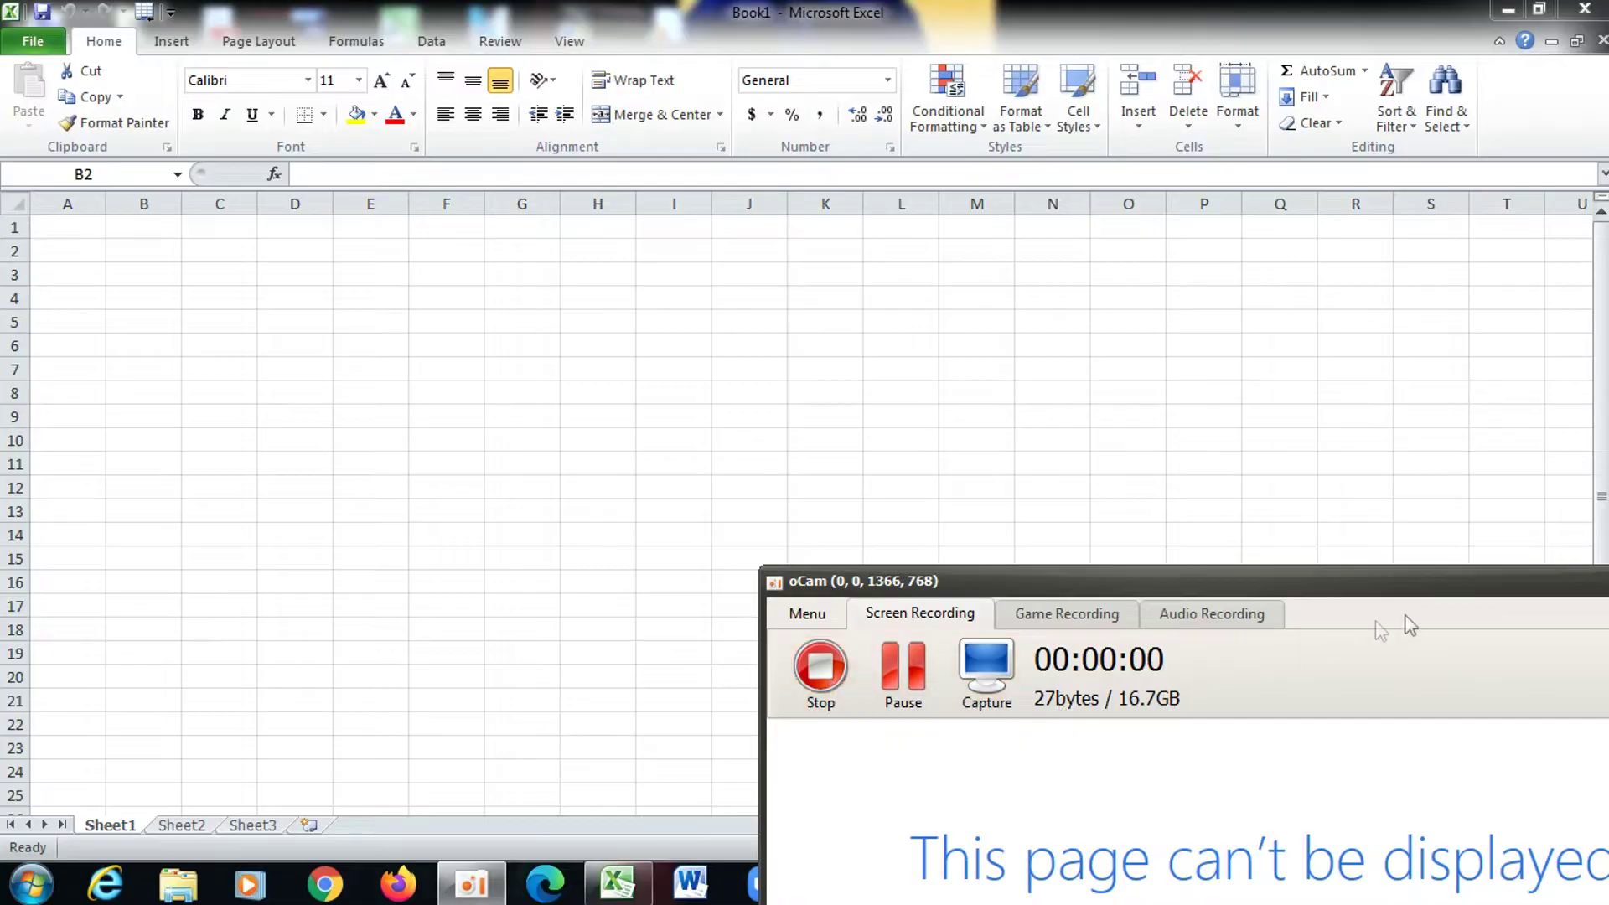
Step: Move the oCam recorder window aside and minimize it so Sheet1 of Book1 is visible
drag(1484, 587, 1284, 591)
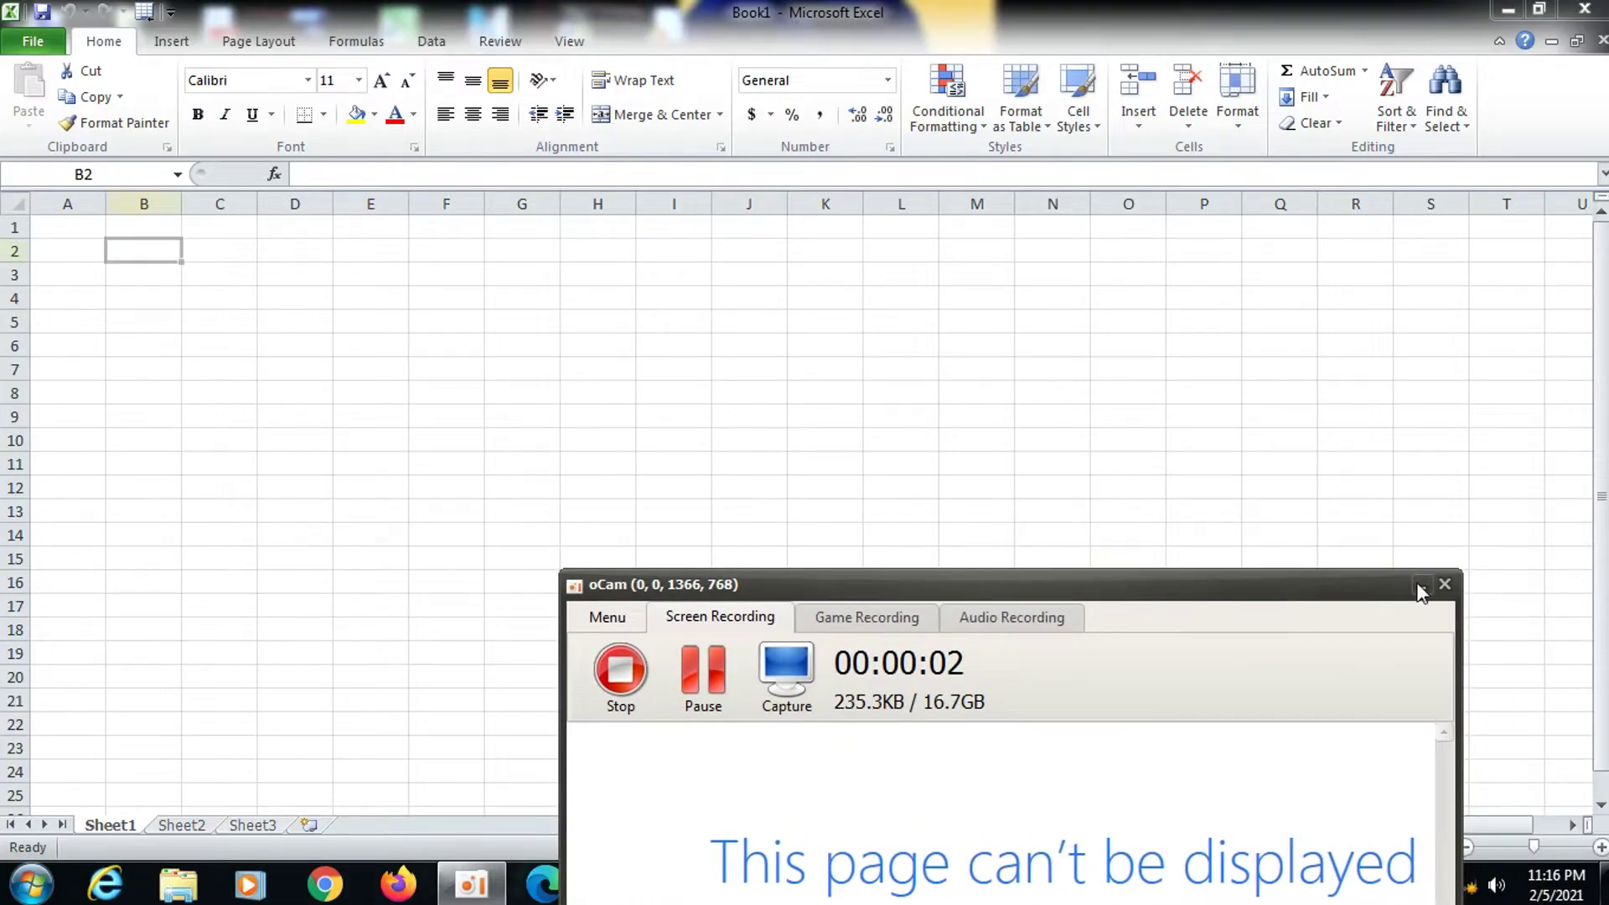
click(1422, 586)
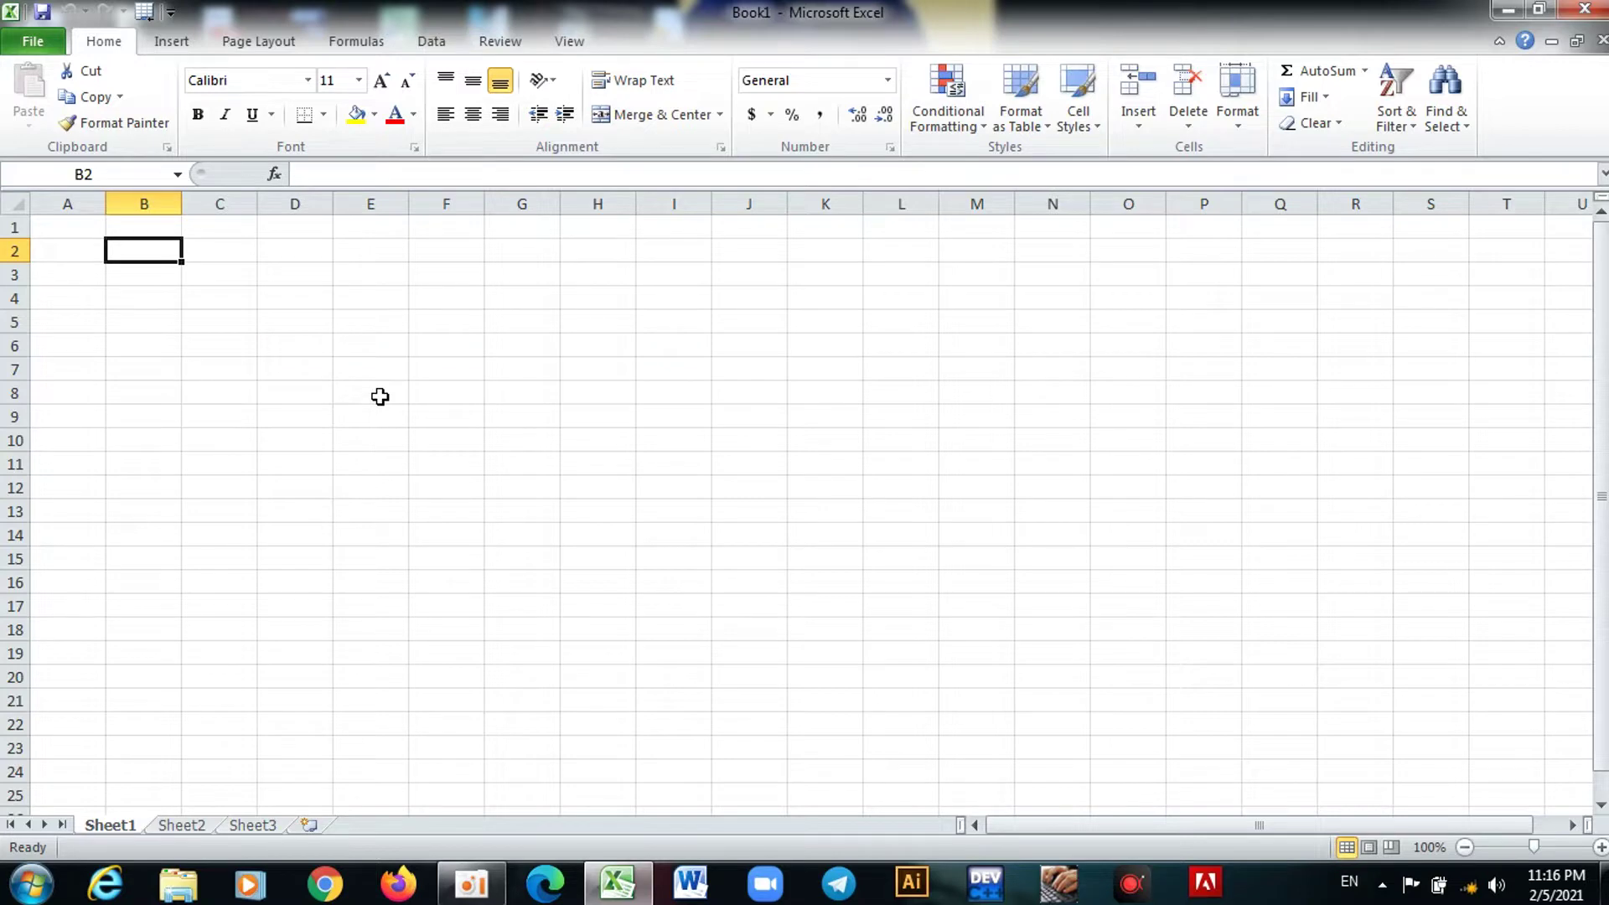
click(191, 270)
click(228, 253)
click(302, 256)
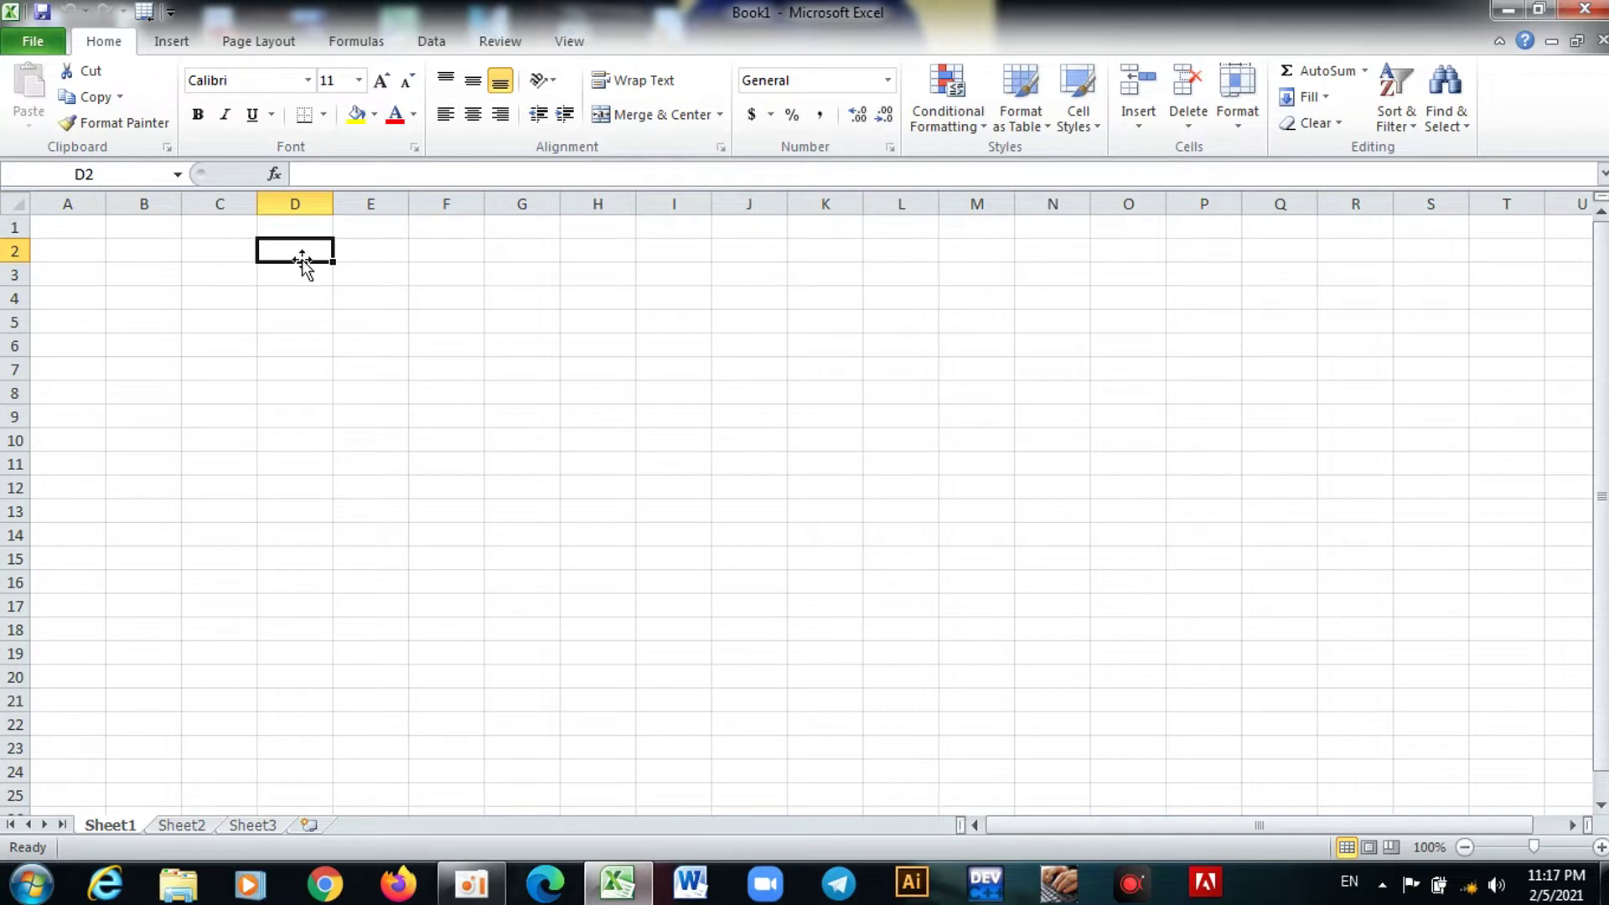
click(214, 256)
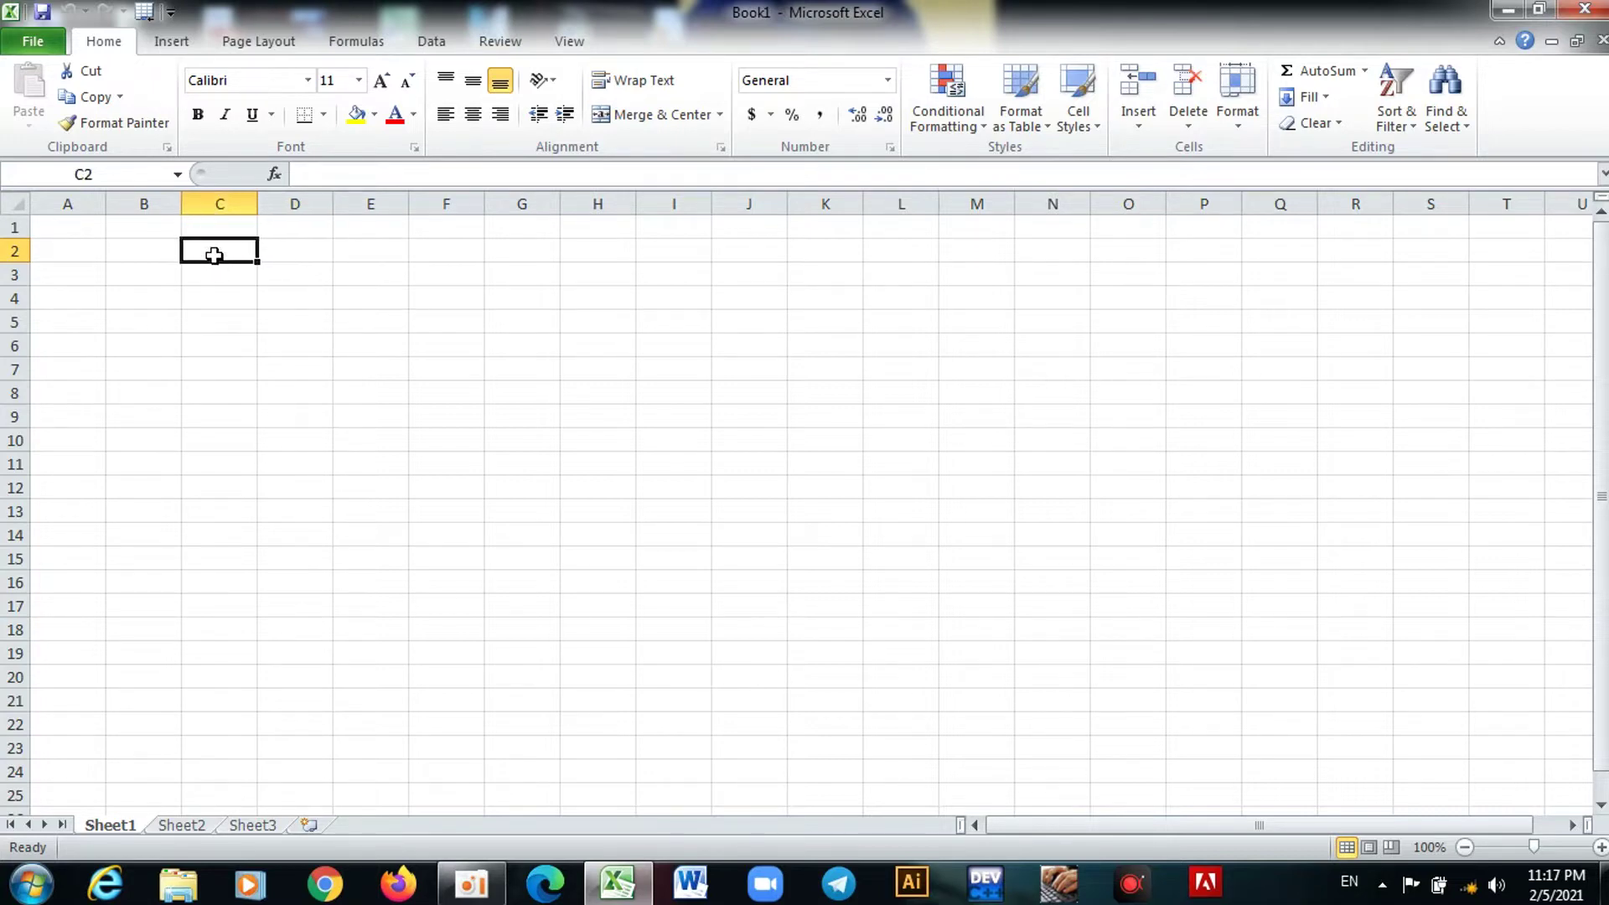
click(134, 258)
click(84, 259)
click(160, 258)
click(96, 245)
click(141, 259)
click(204, 249)
click(287, 251)
click(430, 252)
click(572, 251)
click(423, 250)
click(352, 250)
click(289, 250)
click(224, 250)
click(167, 249)
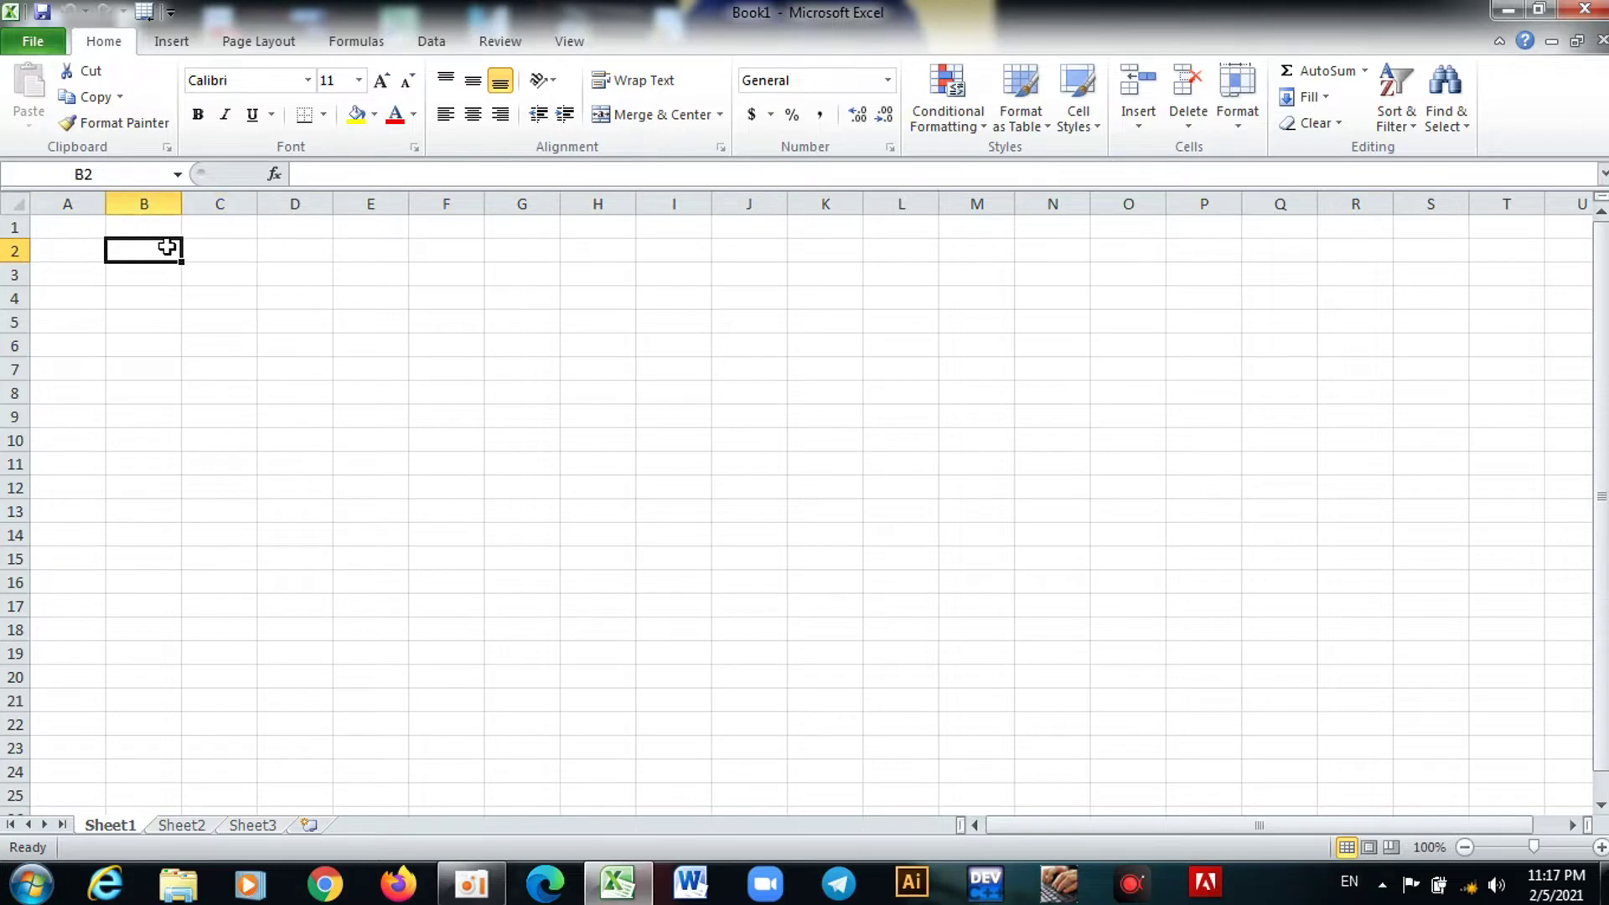
click(88, 249)
click(118, 252)
click(239, 253)
click(295, 252)
click(370, 251)
click(446, 251)
click(496, 249)
click(445, 251)
click(368, 252)
click(309, 250)
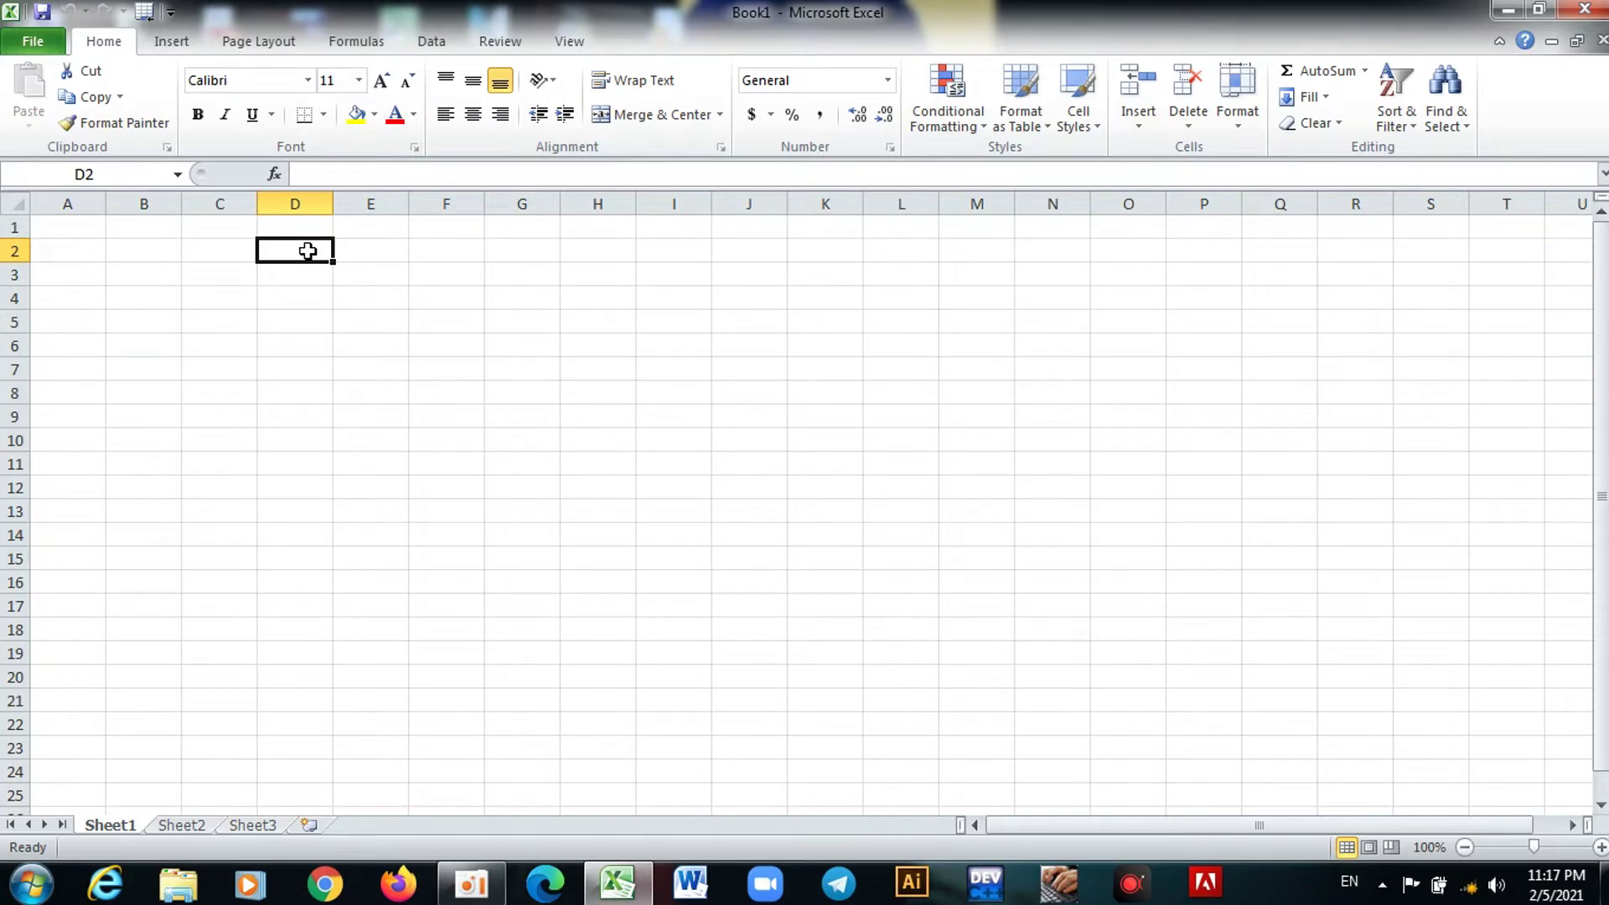
click(233, 255)
click(165, 257)
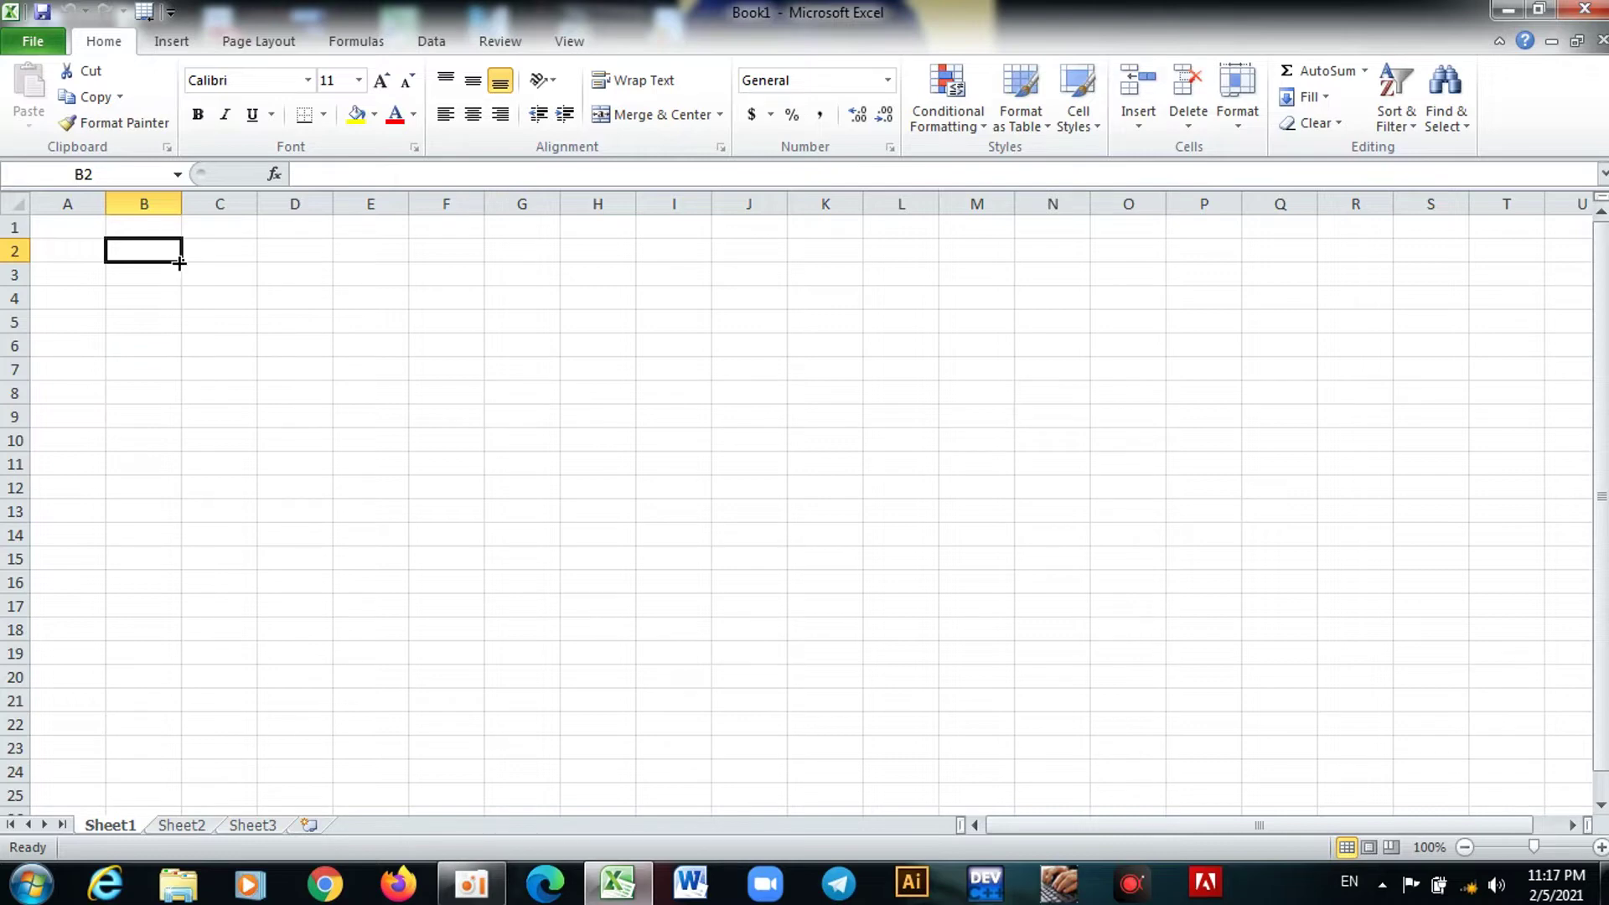
click(93, 251)
click(139, 256)
click(99, 252)
click(138, 256)
click(81, 265)
click(130, 252)
click(185, 256)
click(288, 254)
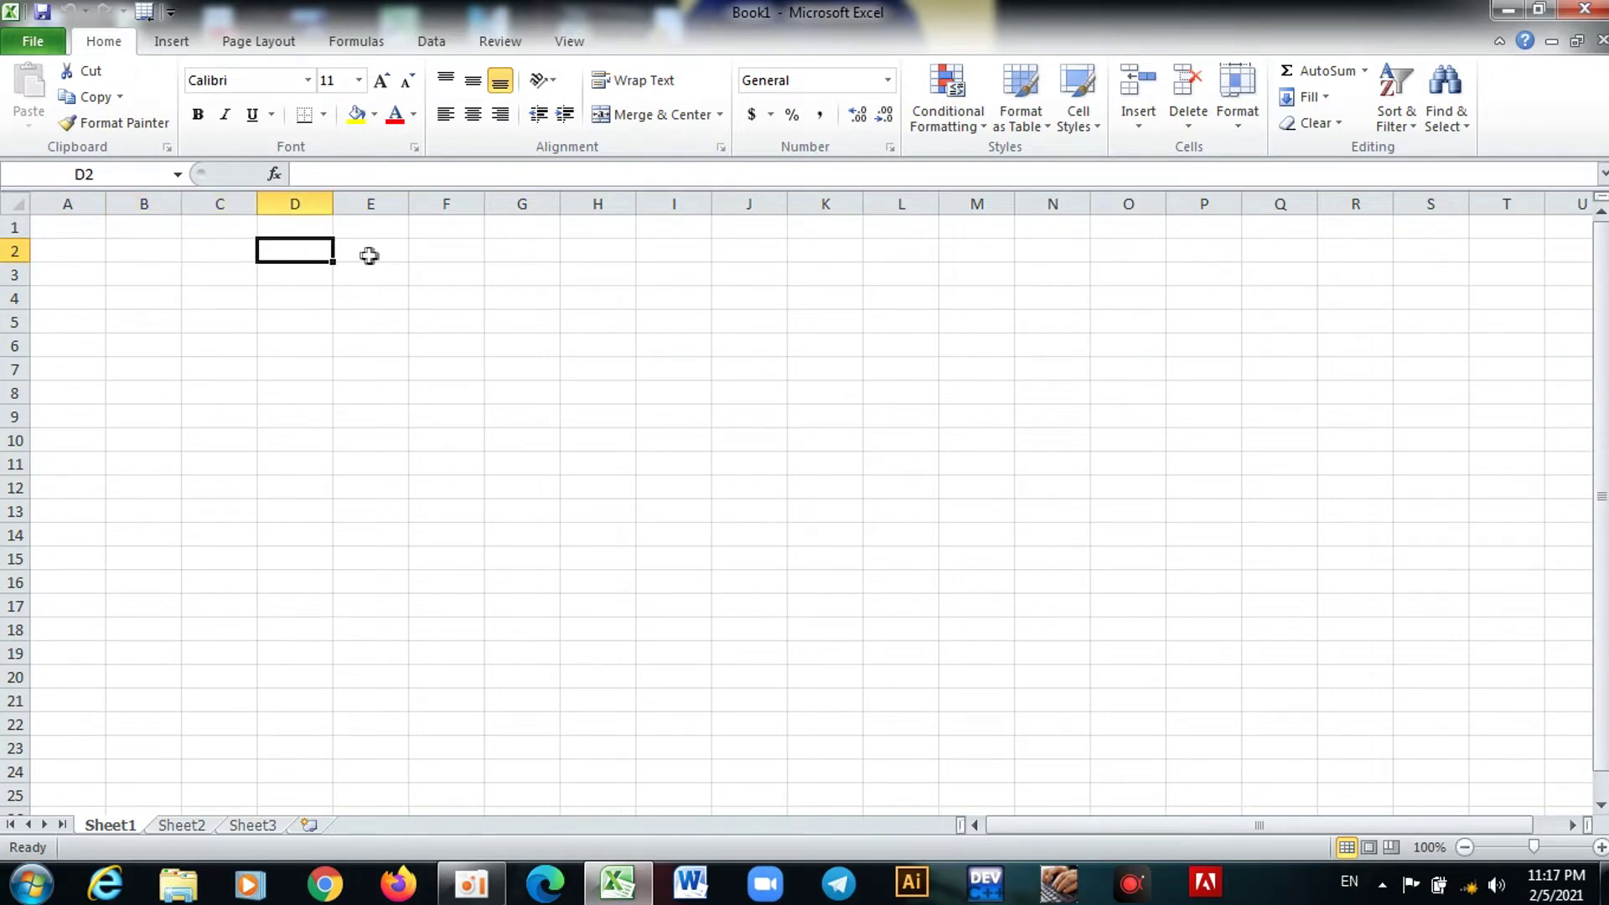
click(369, 255)
click(313, 277)
click(222, 276)
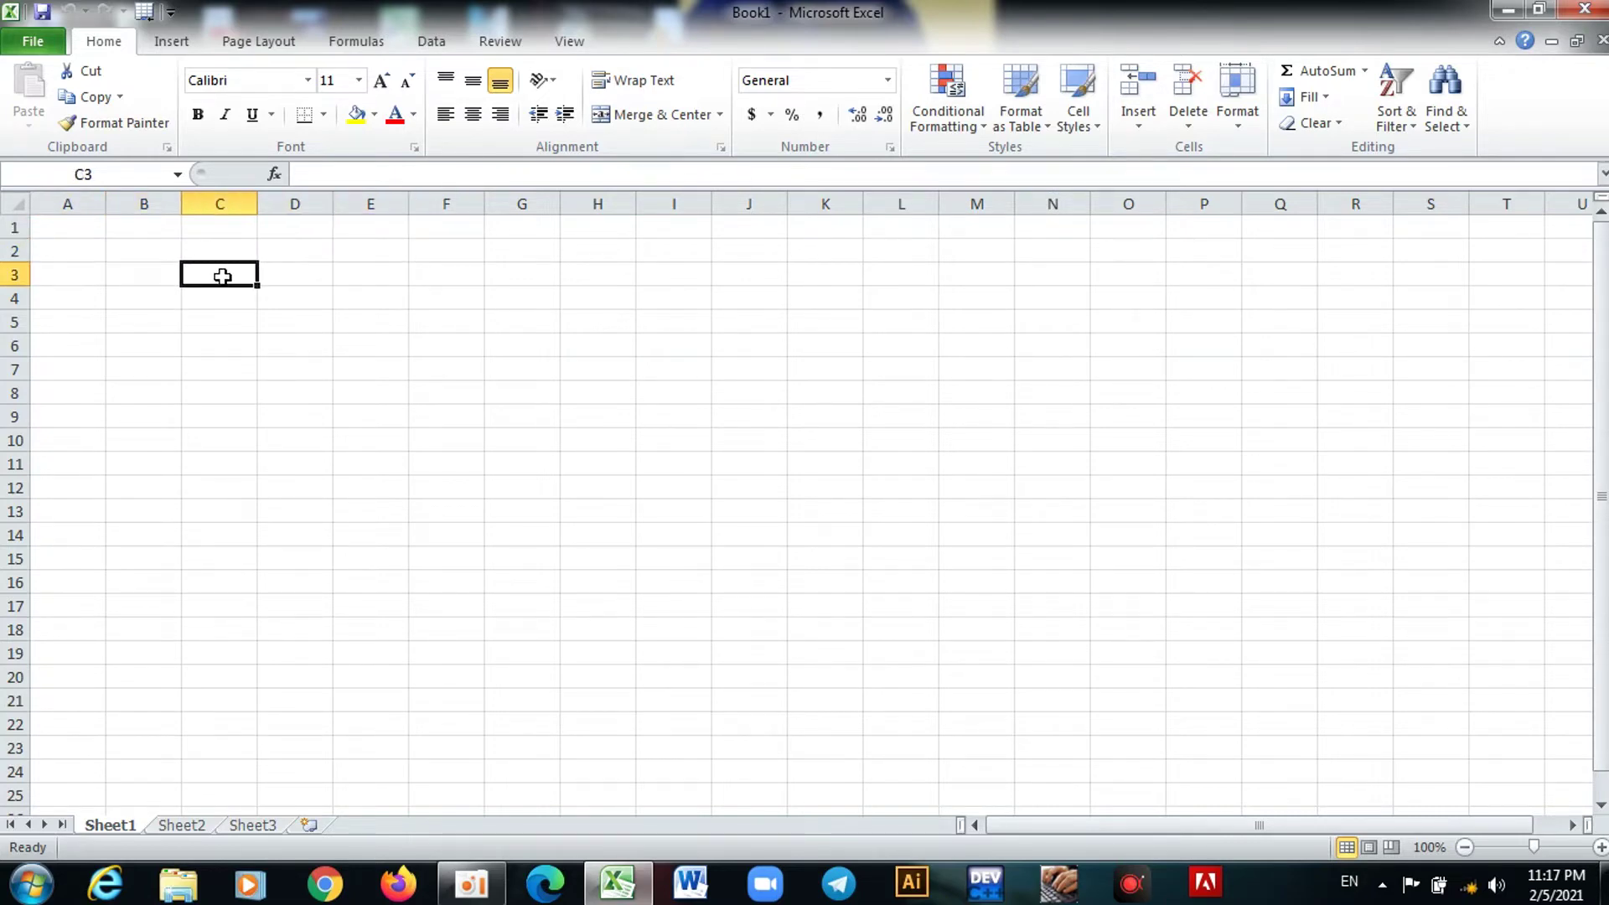
click(296, 279)
click(367, 276)
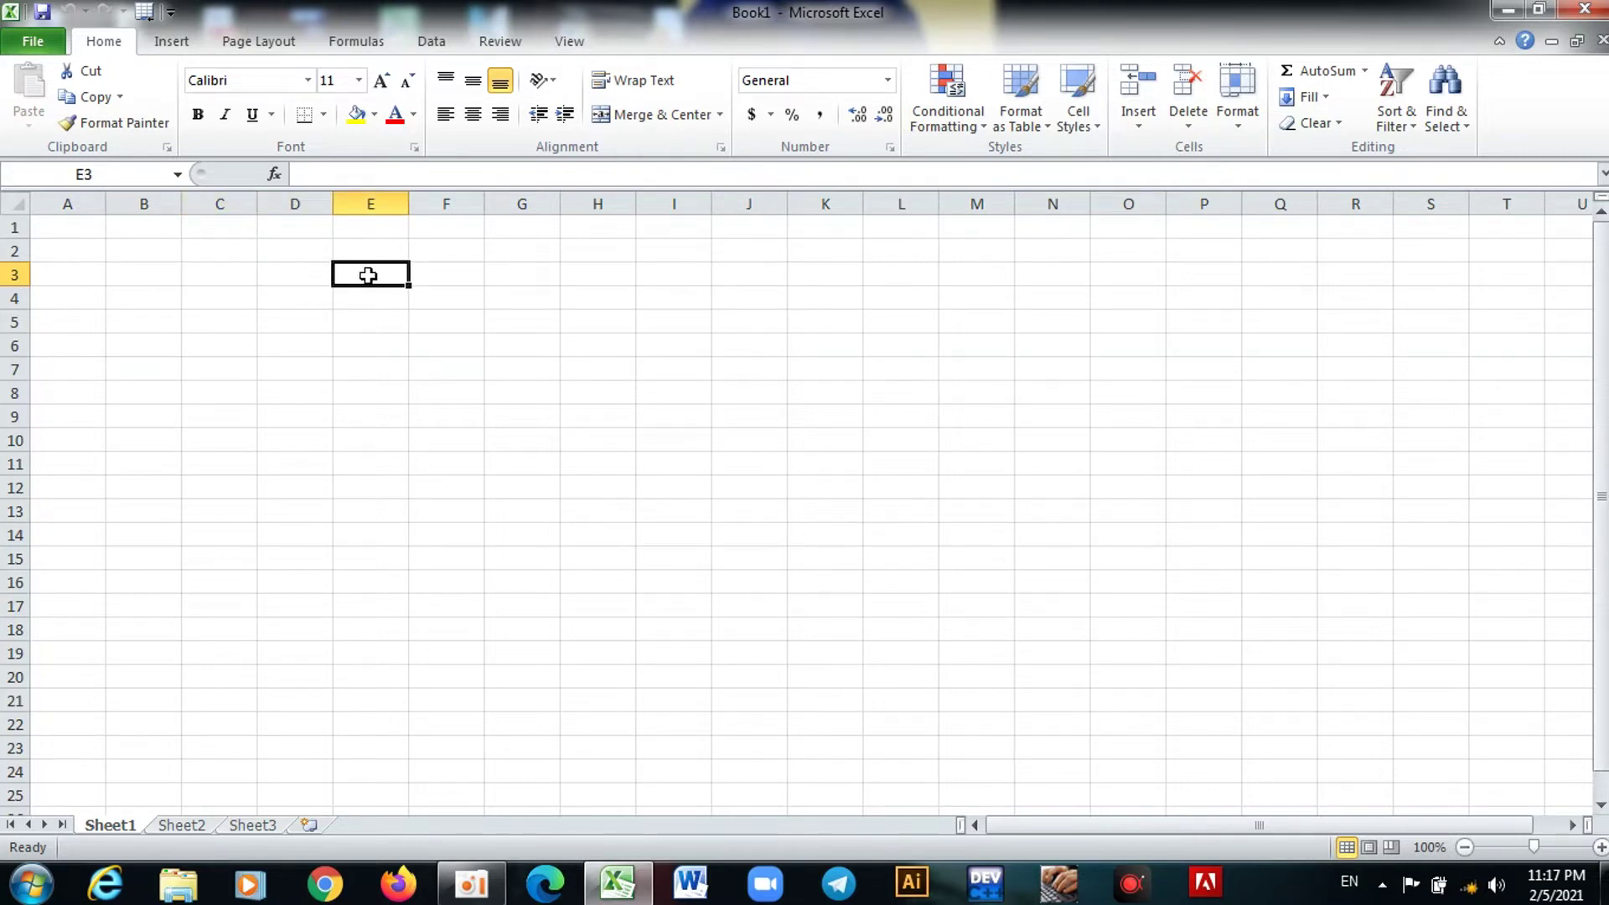
click(457, 279)
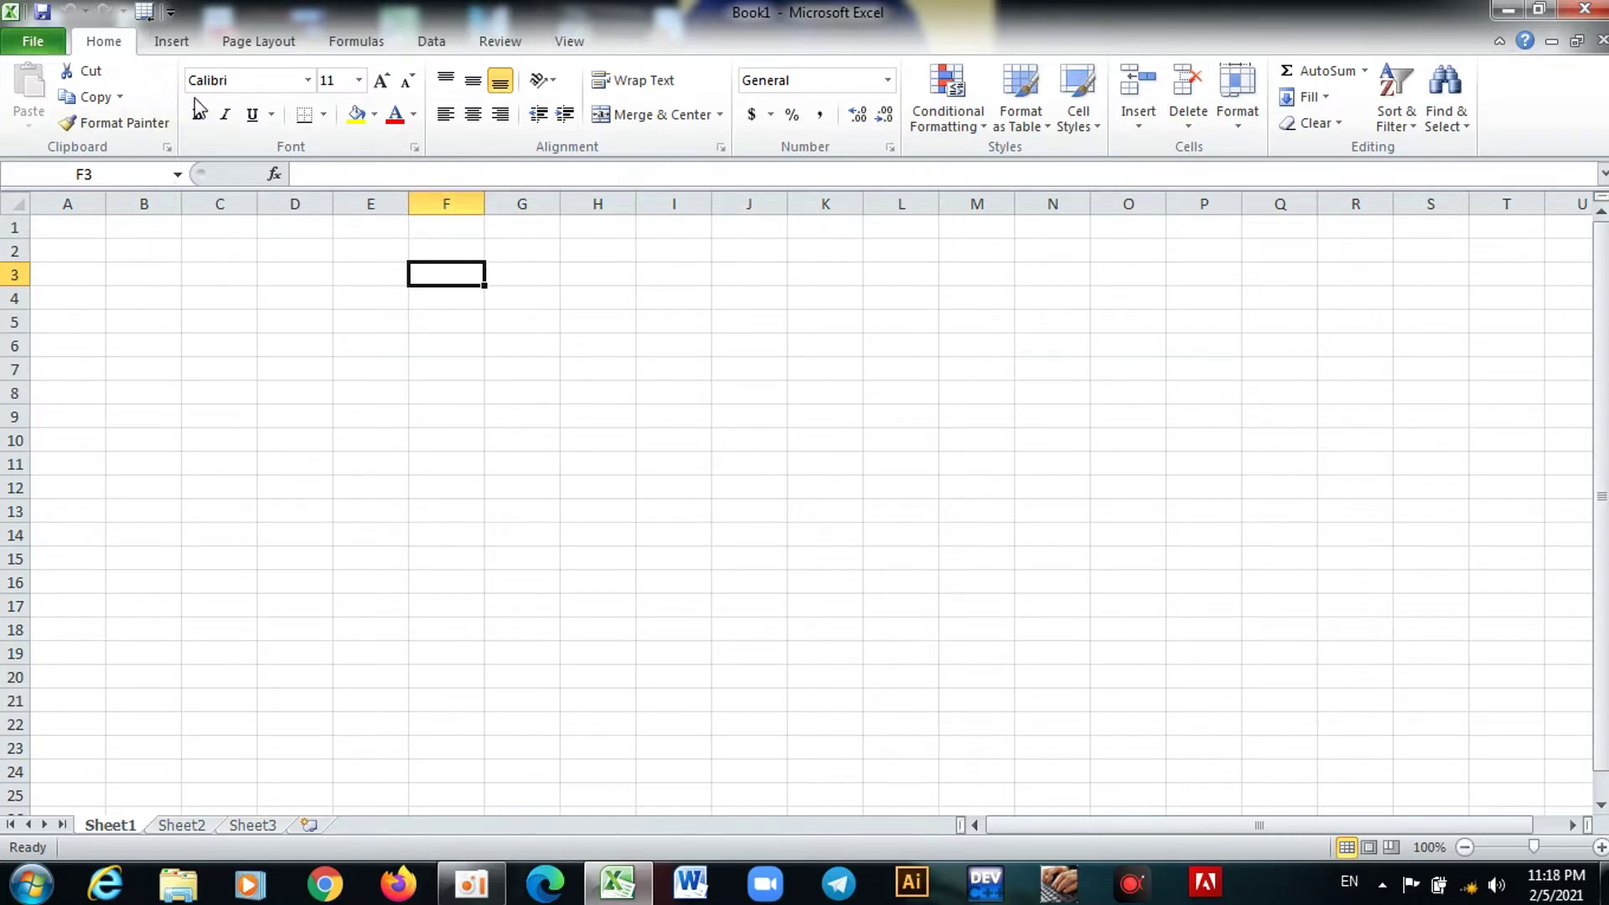
click(178, 48)
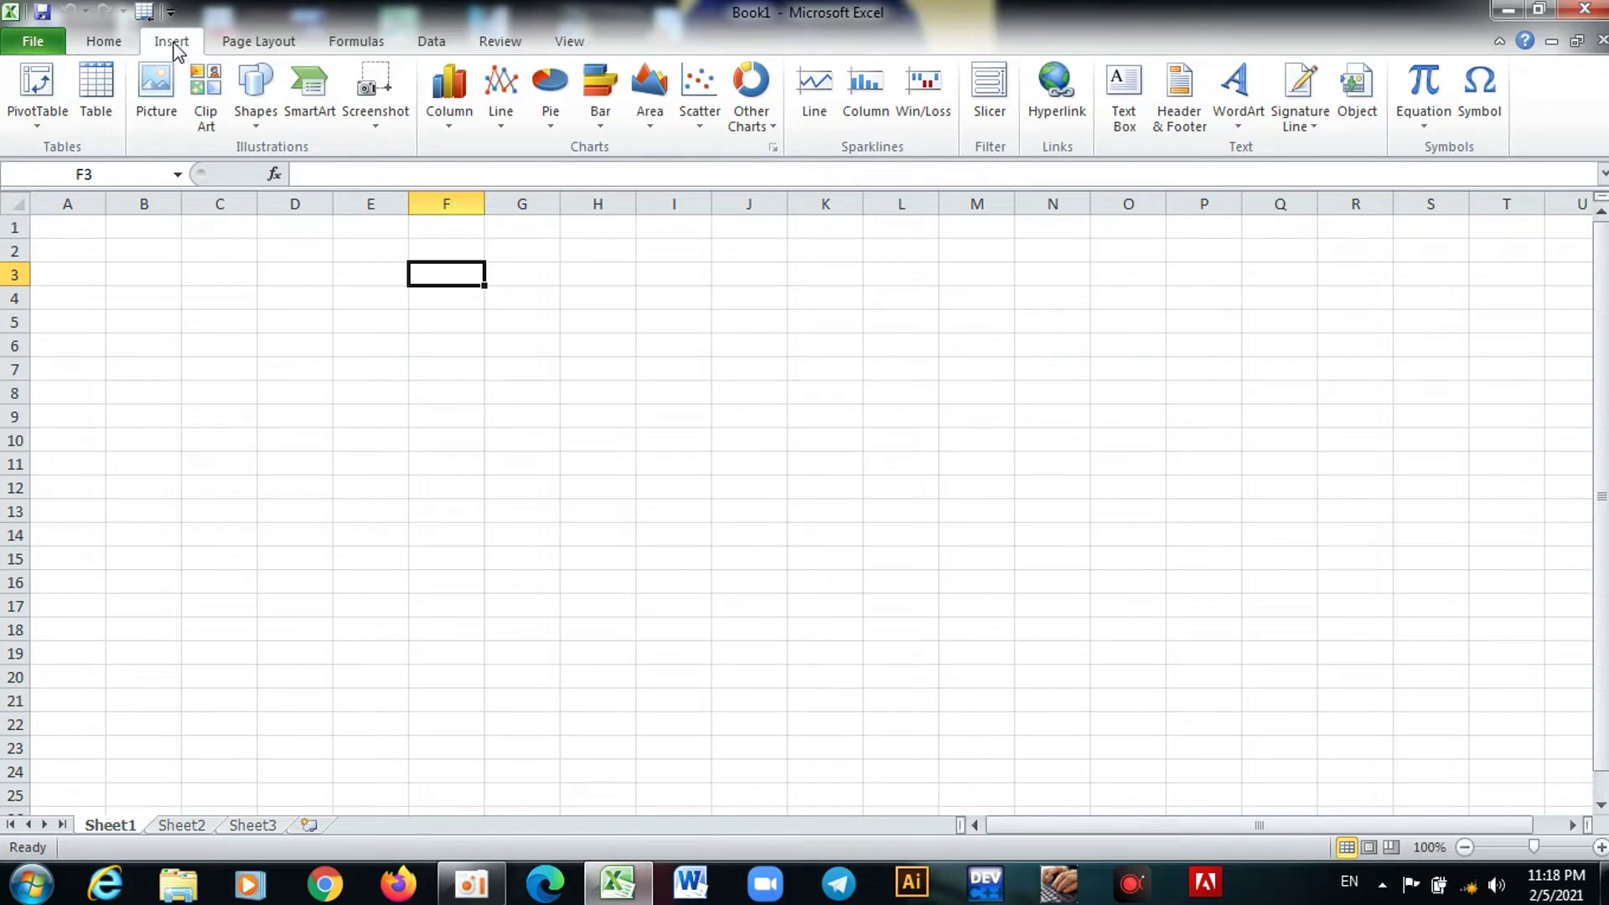
Step: Start a table from Insert, cancel the Create Table dialog, and click across row 5 cells
click(97, 118)
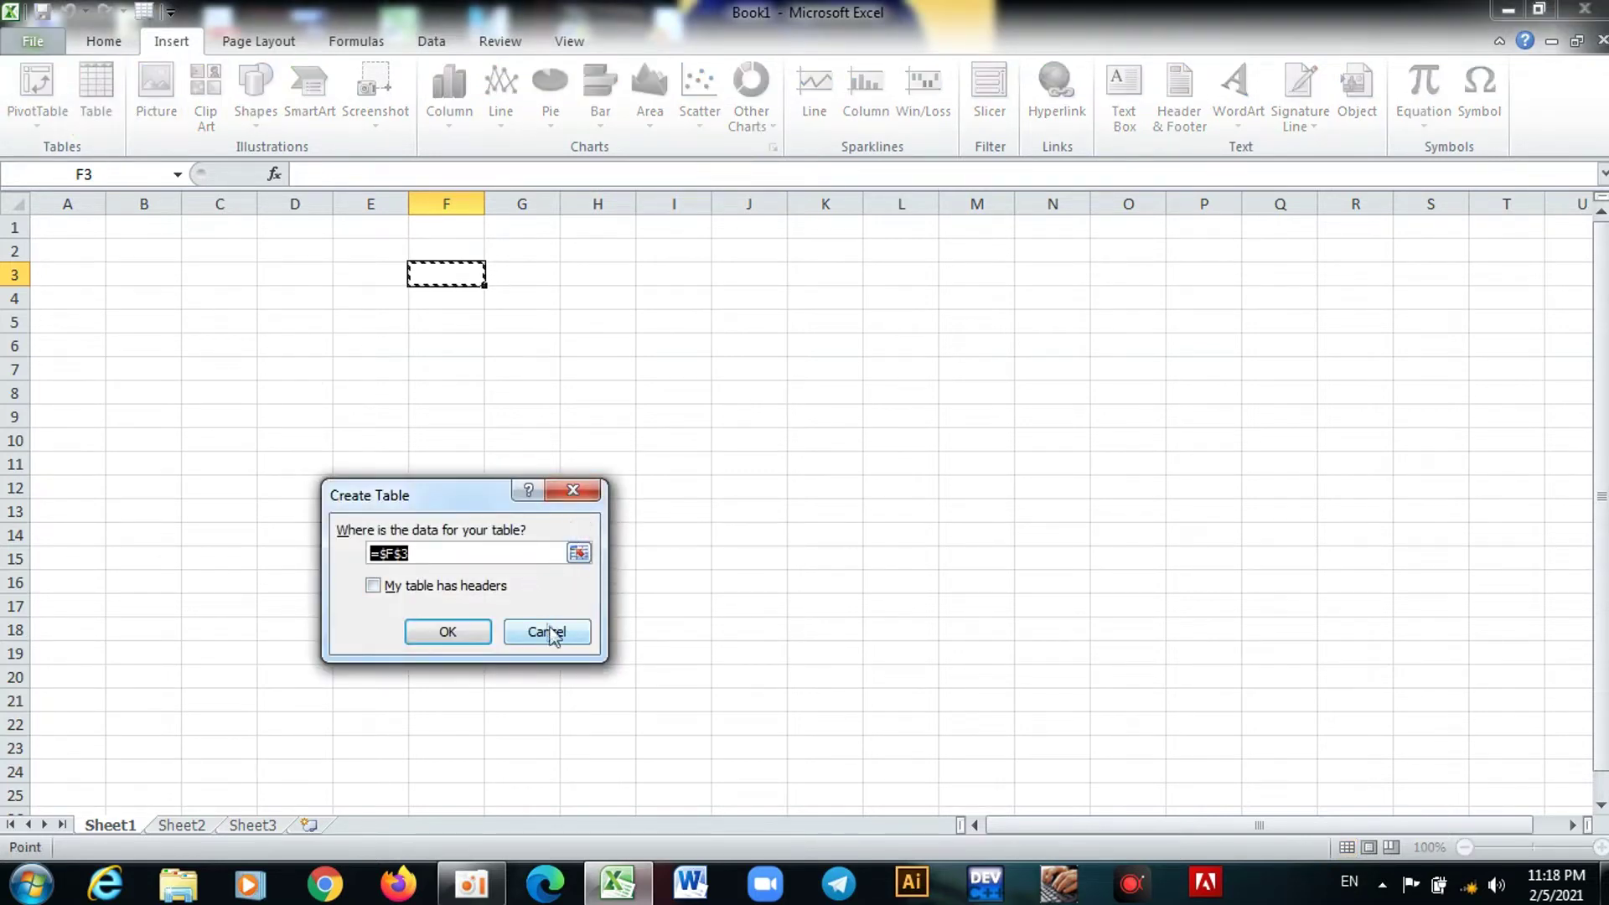
click(573, 490)
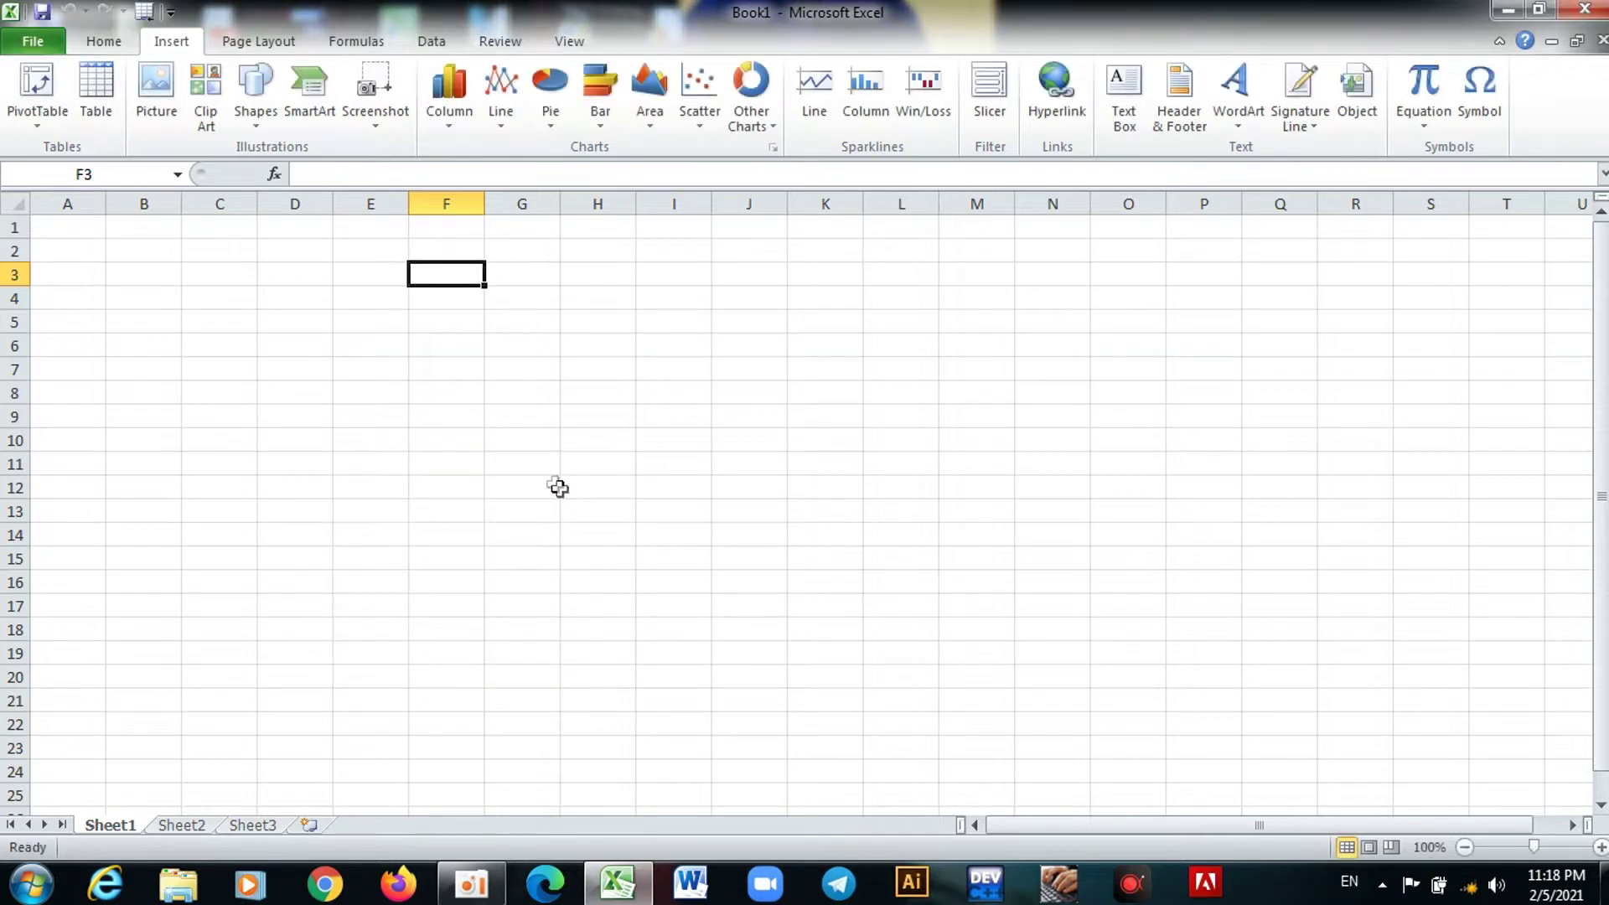
click(398, 359)
click(188, 317)
click(317, 318)
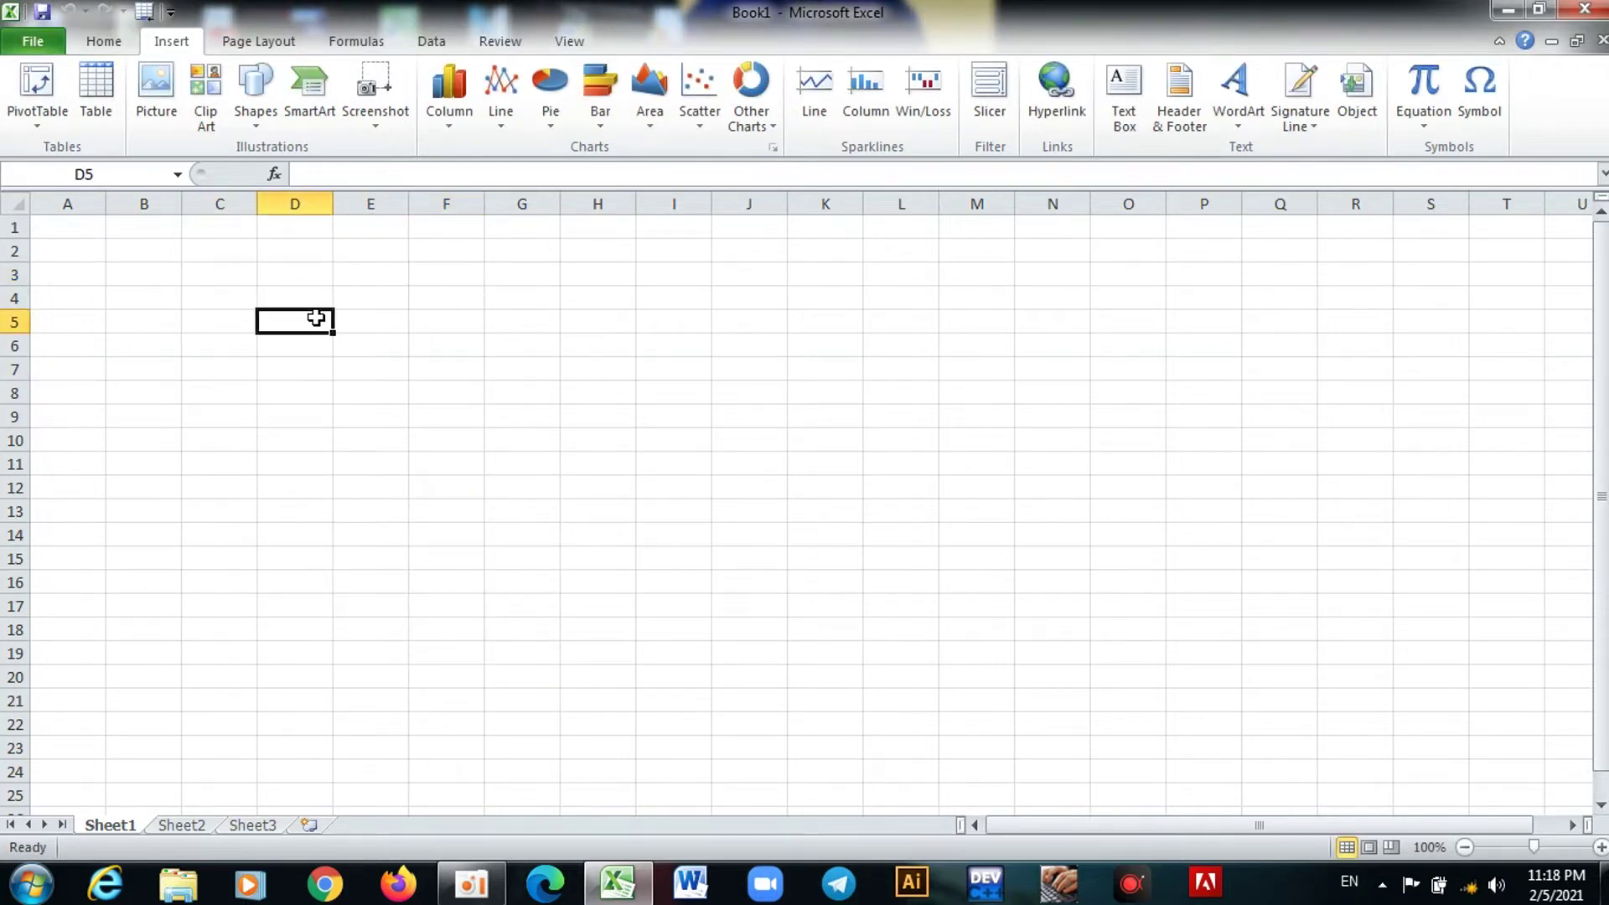
click(113, 327)
click(56, 322)
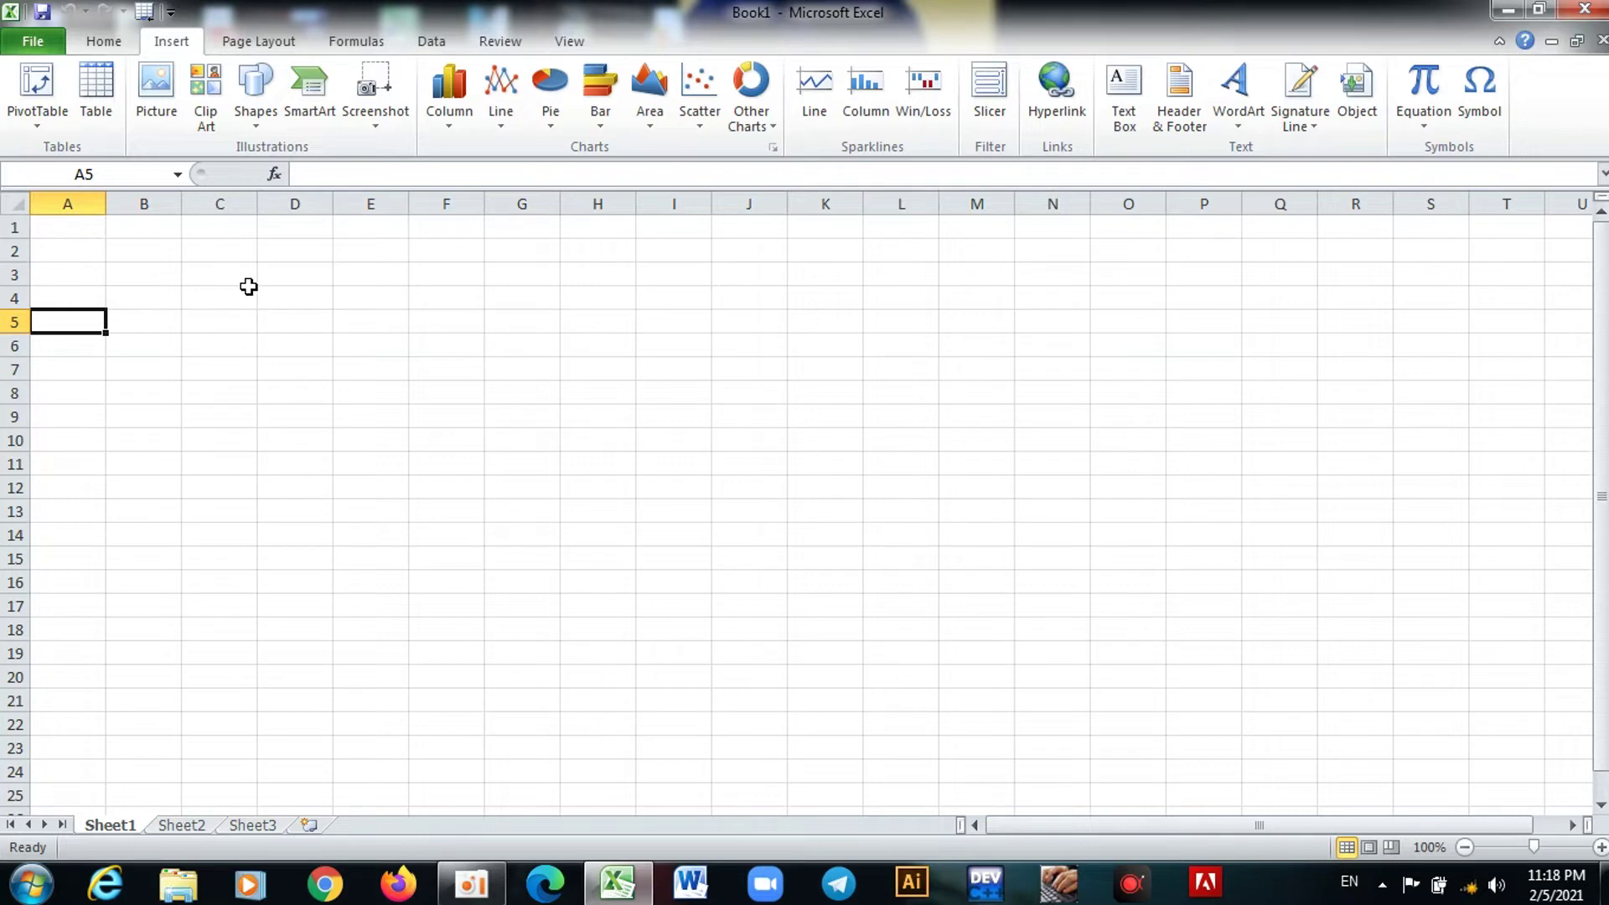
Step: Select the empty block A4:G21 as the future table area
click(77, 297)
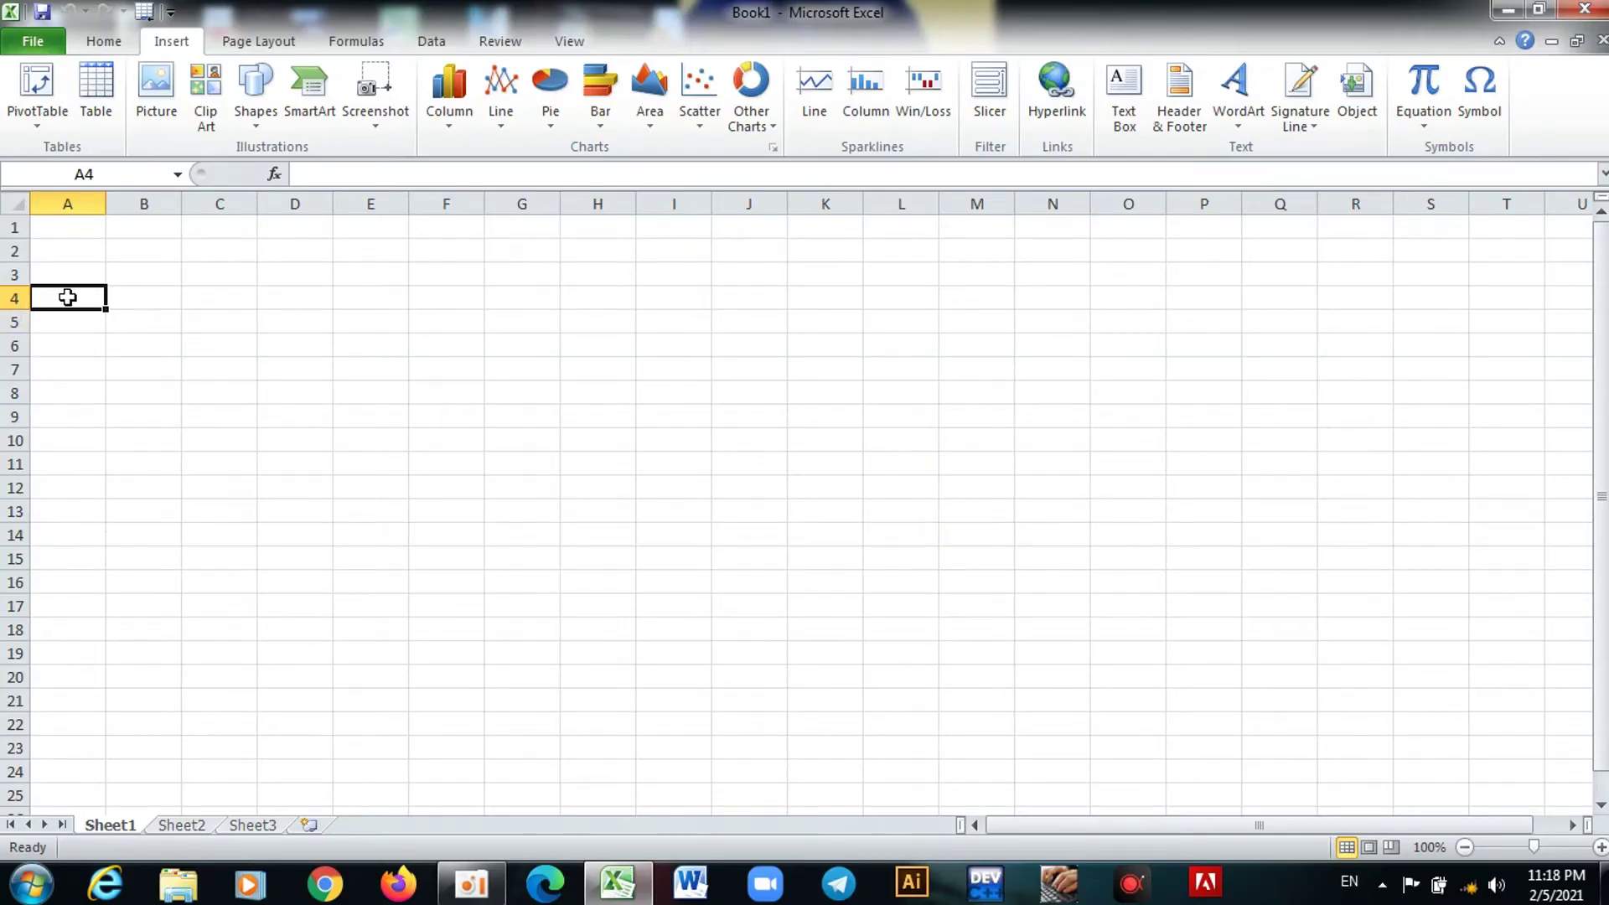
click(155, 300)
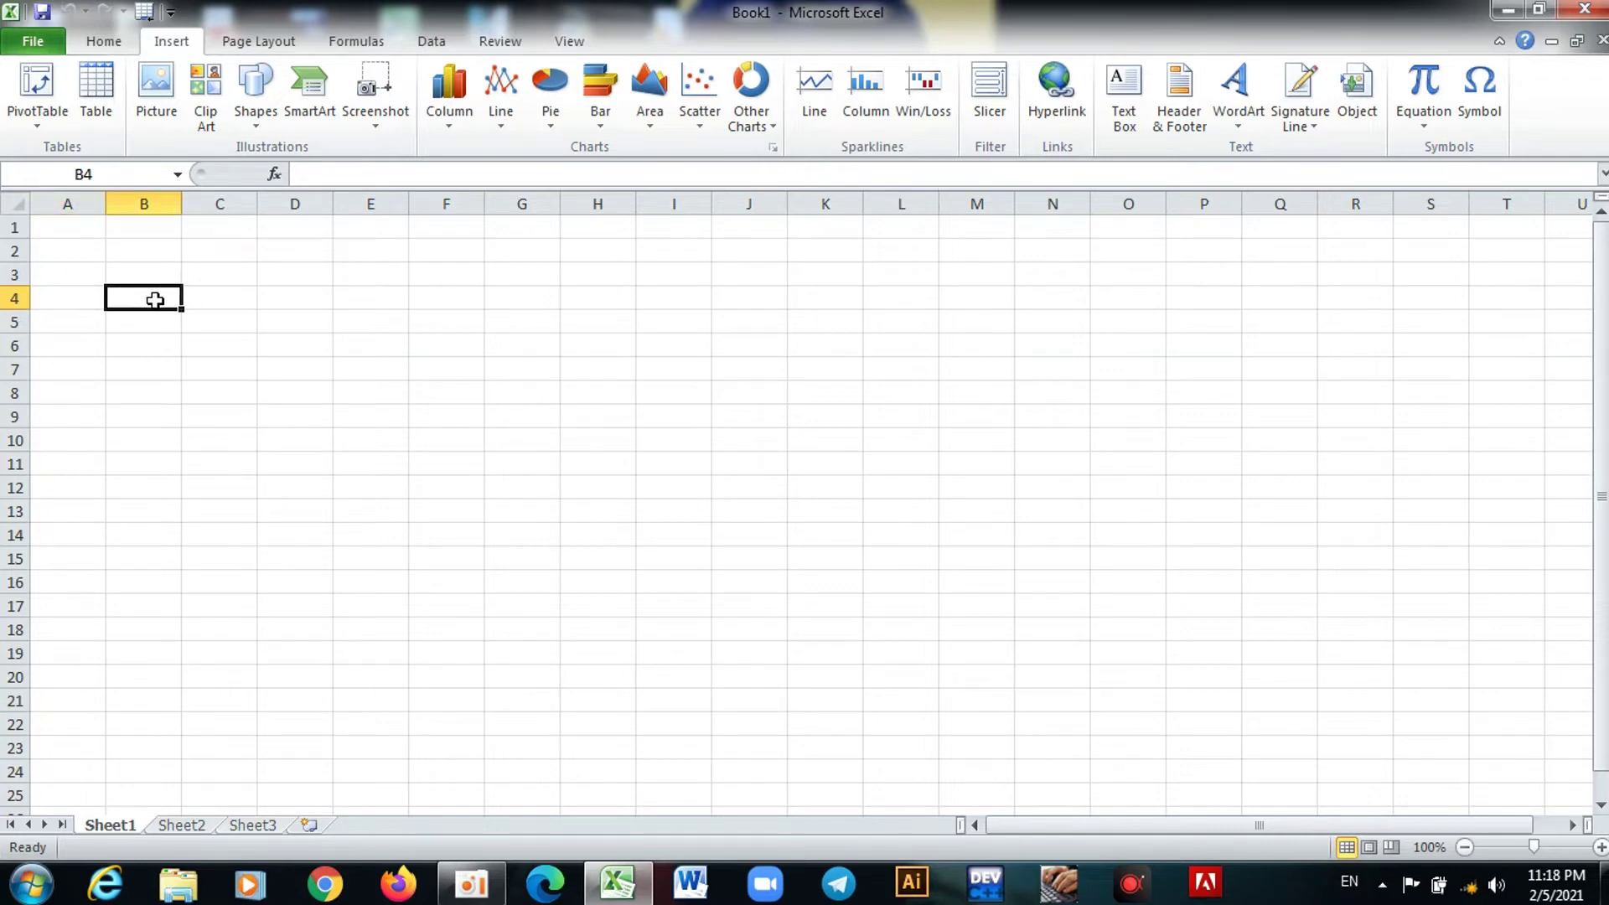
click(344, 297)
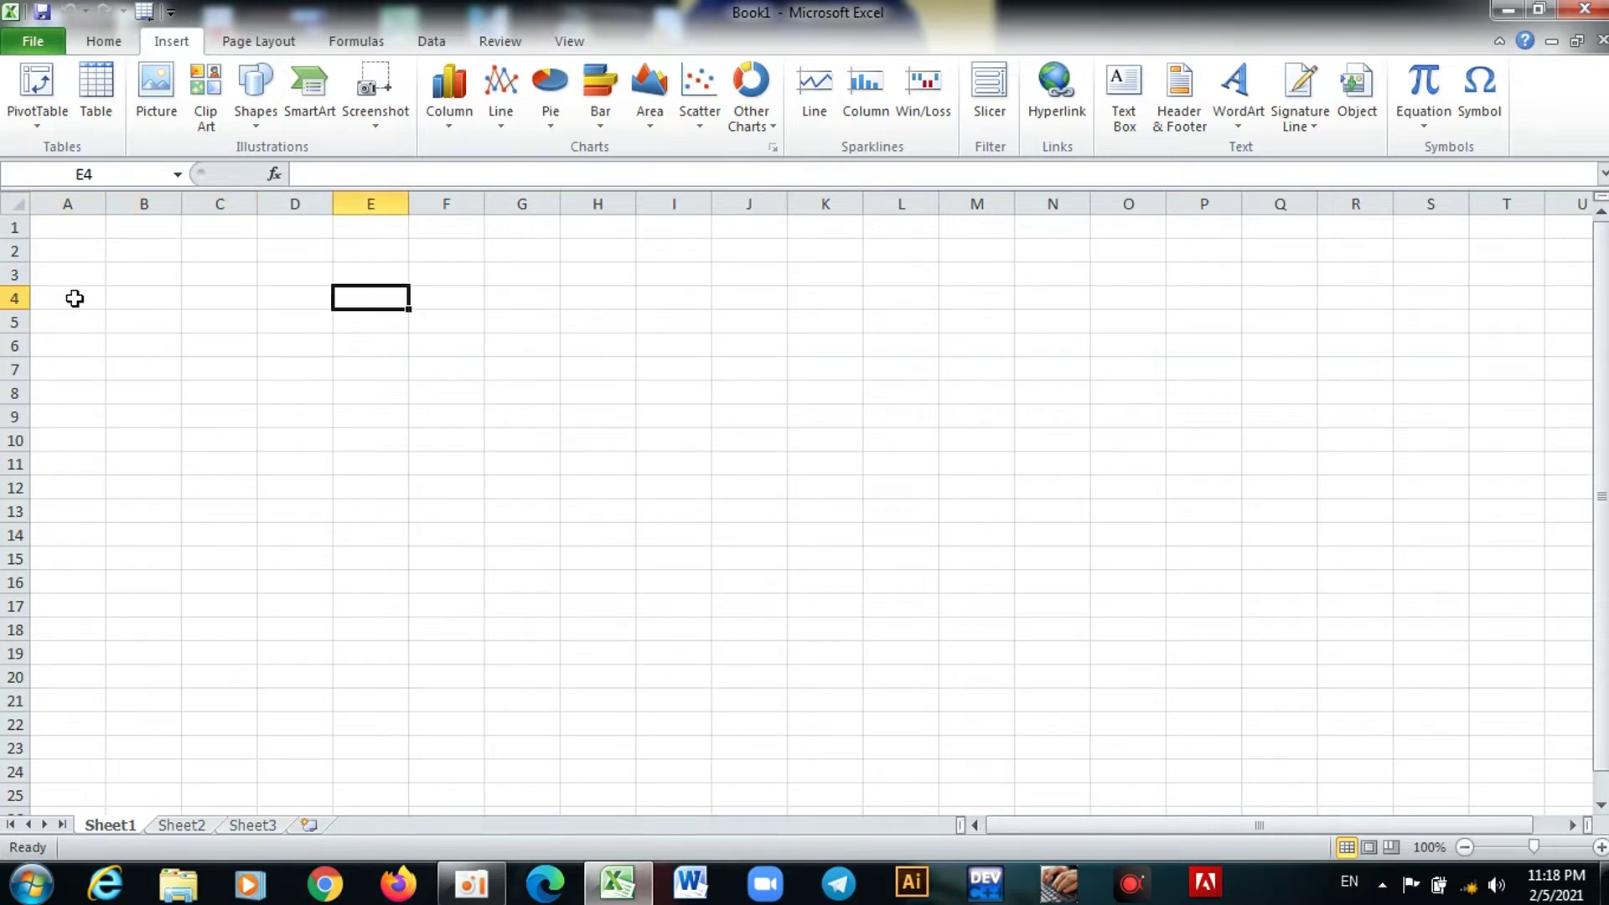
mouse_move(75, 298)
mouse_down()
mouse_move(518, 353)
mouse_move(547, 709)
mouse_up()
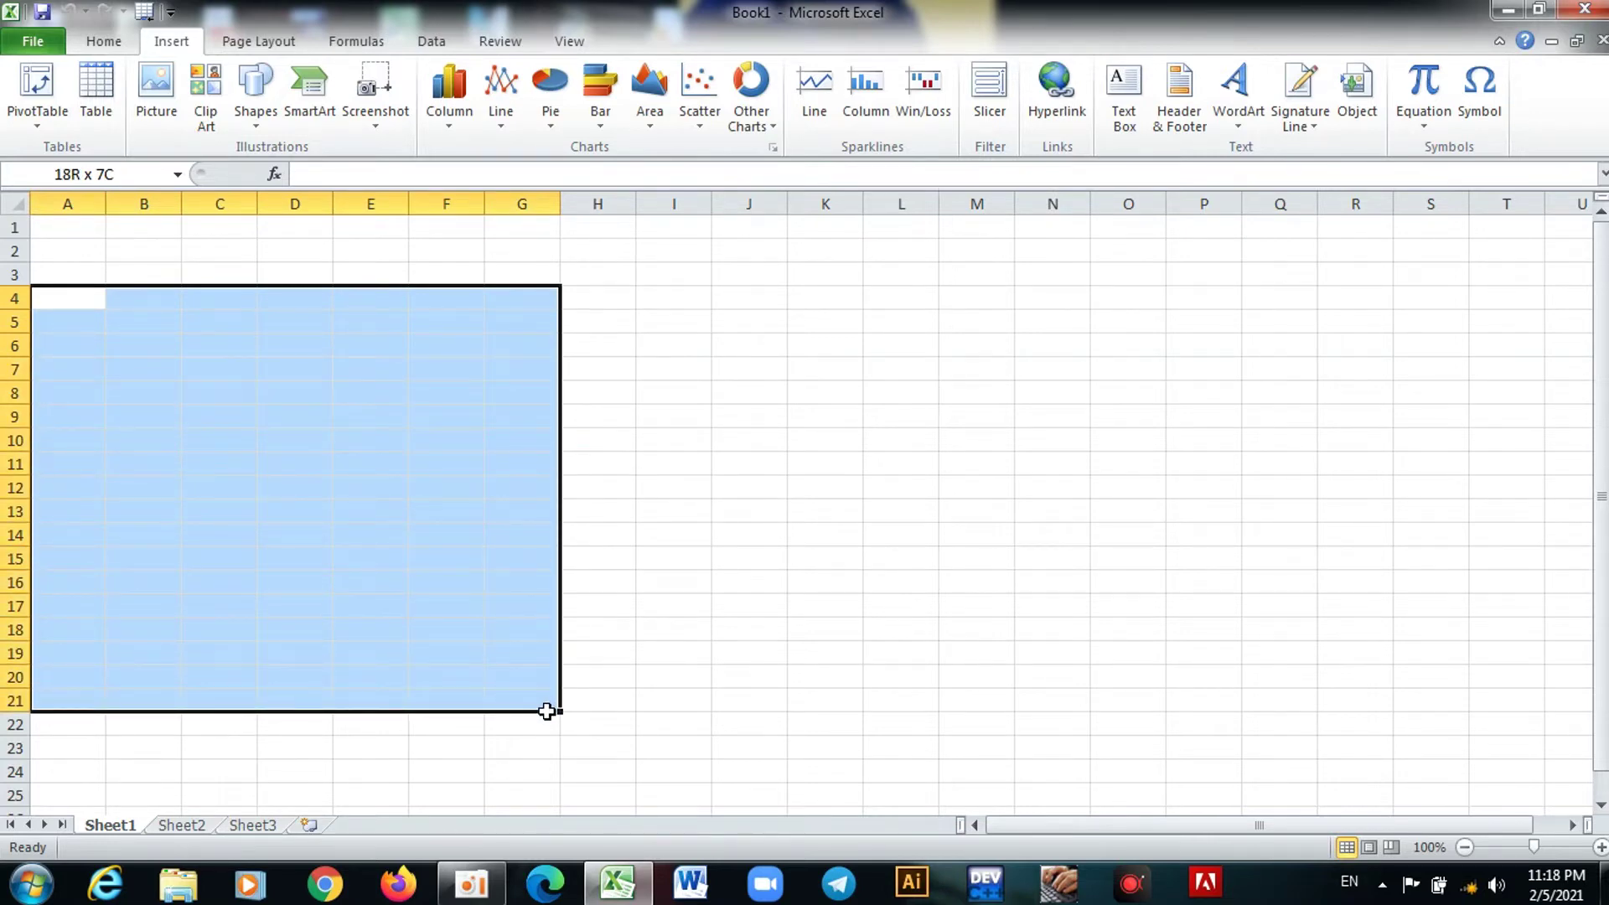
Step: Convert A4:G22 into Table1 with headers Column1 through Column7
click(109, 89)
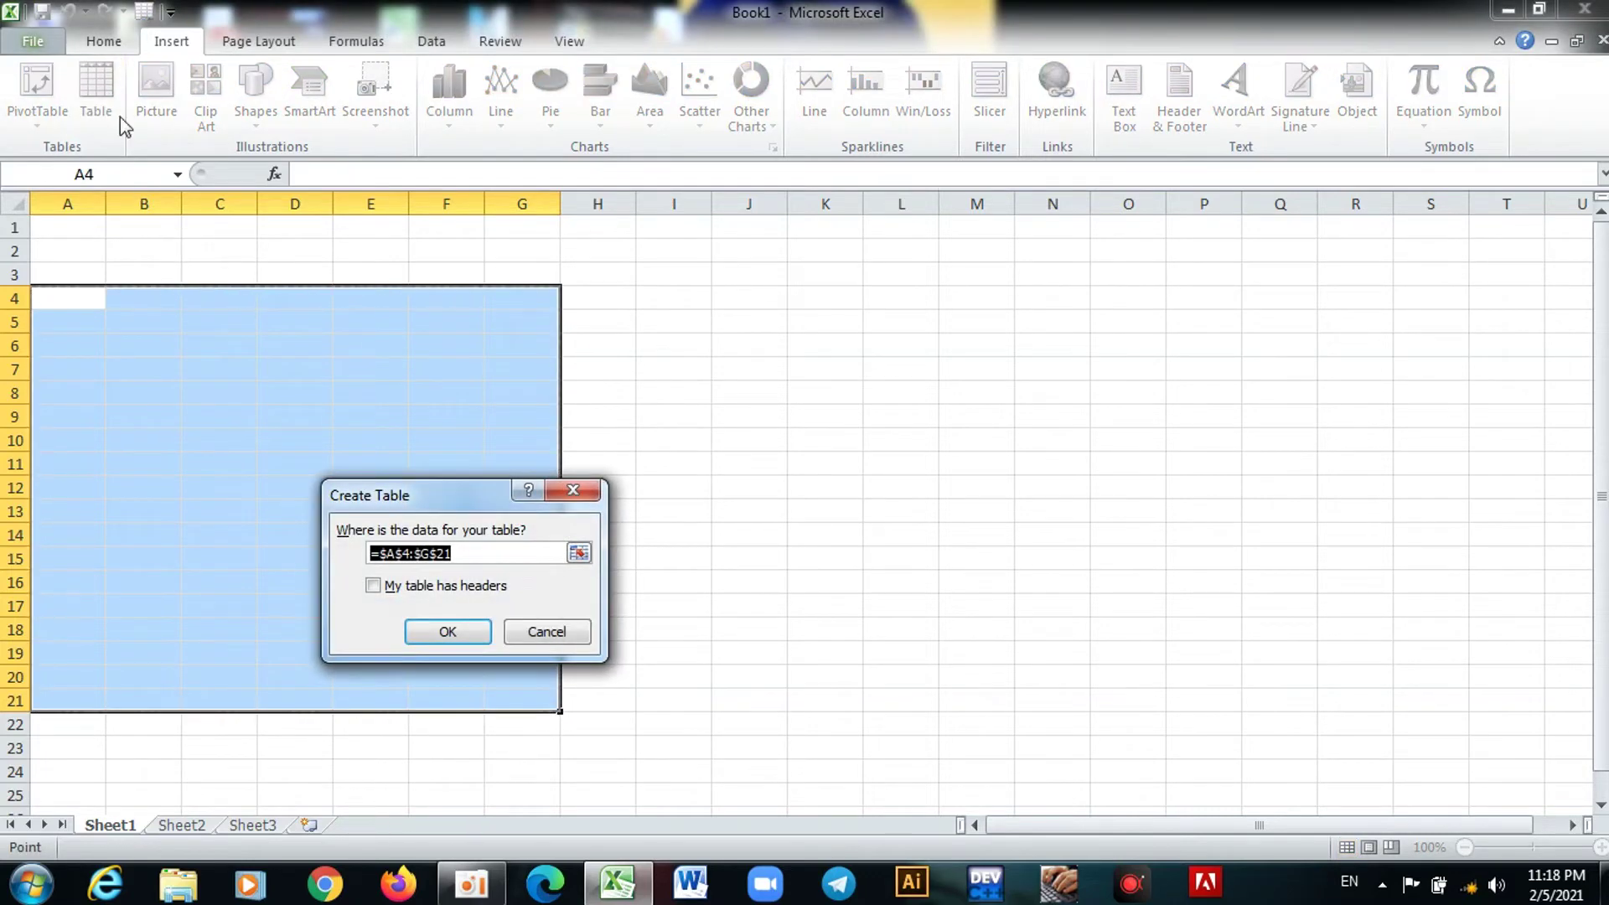
click(452, 634)
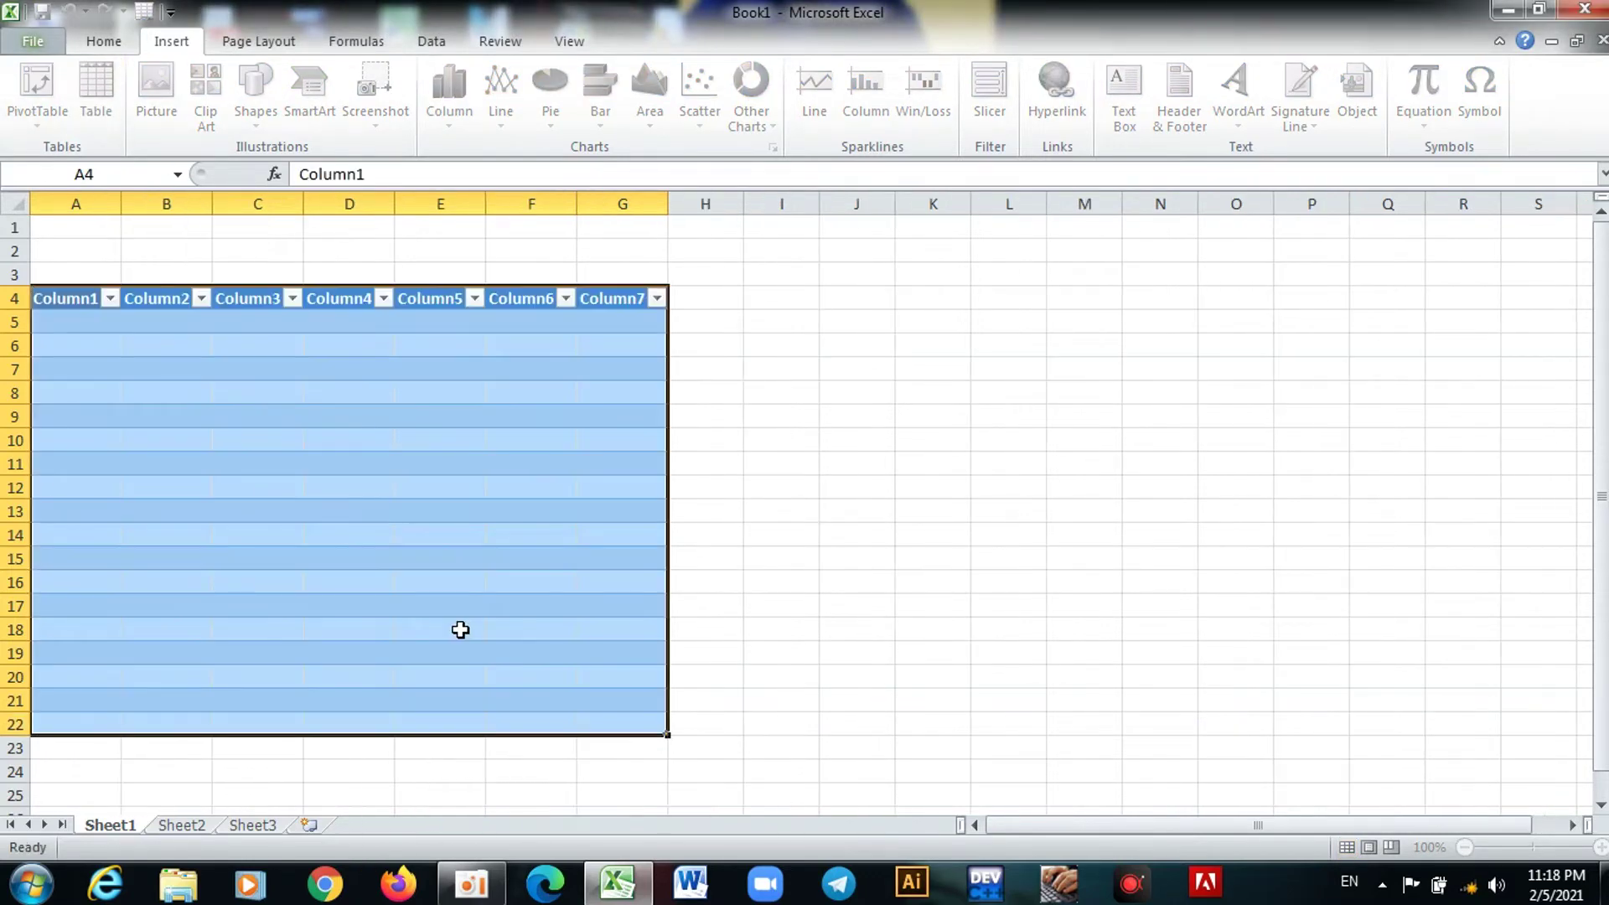
click(528, 327)
click(596, 333)
click(540, 329)
click(546, 345)
Step: Click along row 5 of the table, then browse the Table Styles gallery without changing the style
click(412, 325)
click(319, 327)
click(251, 332)
click(181, 324)
click(82, 327)
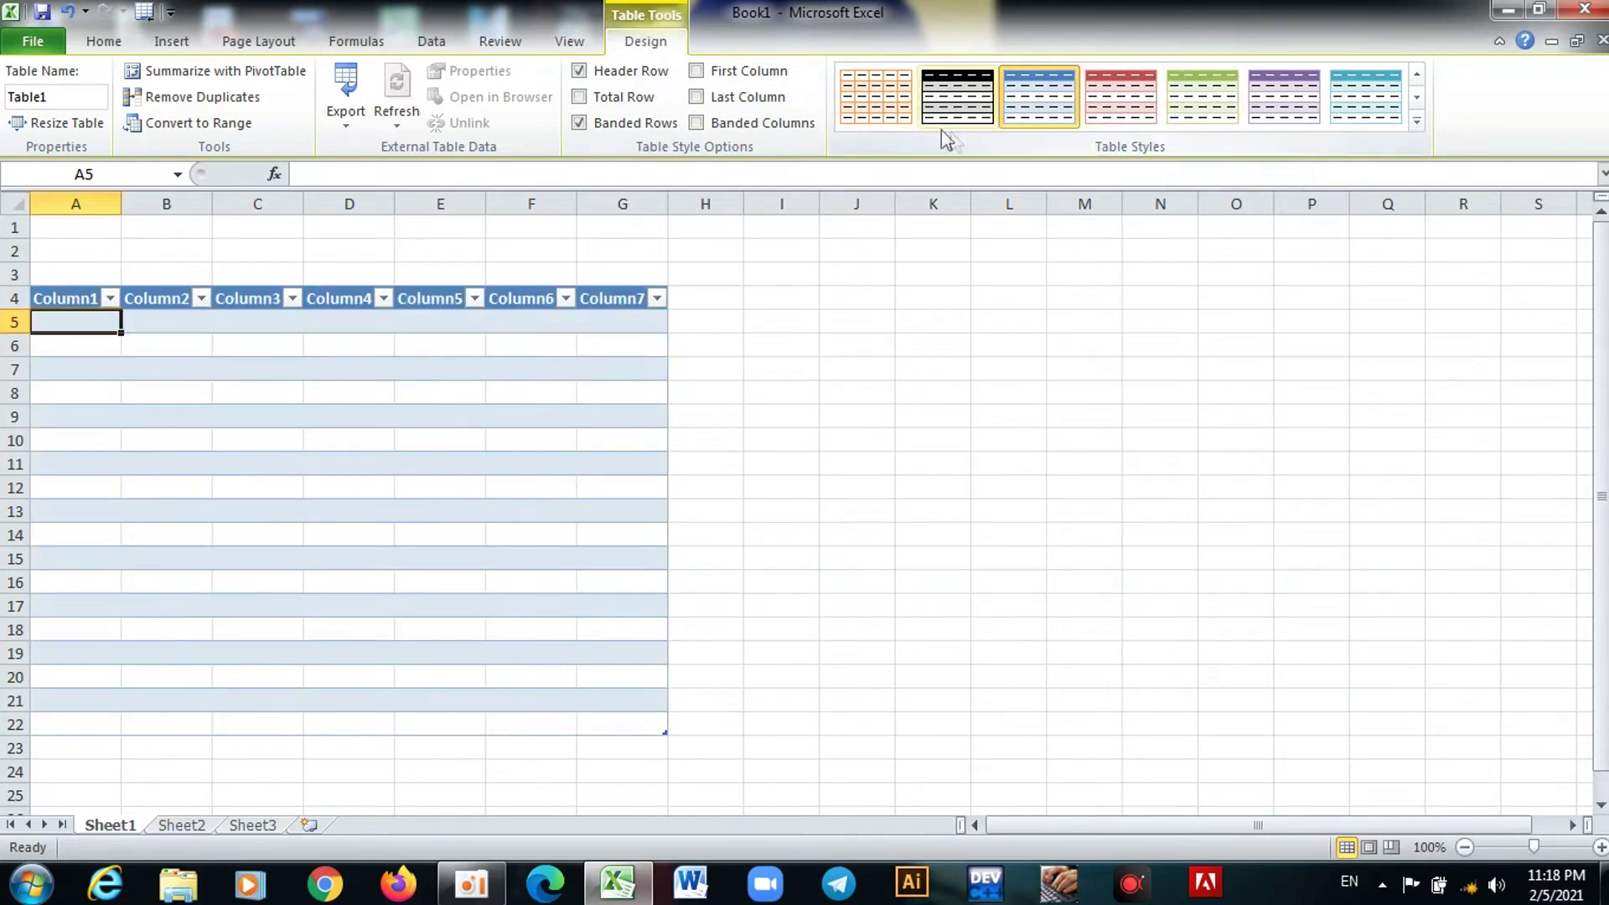
click(1416, 122)
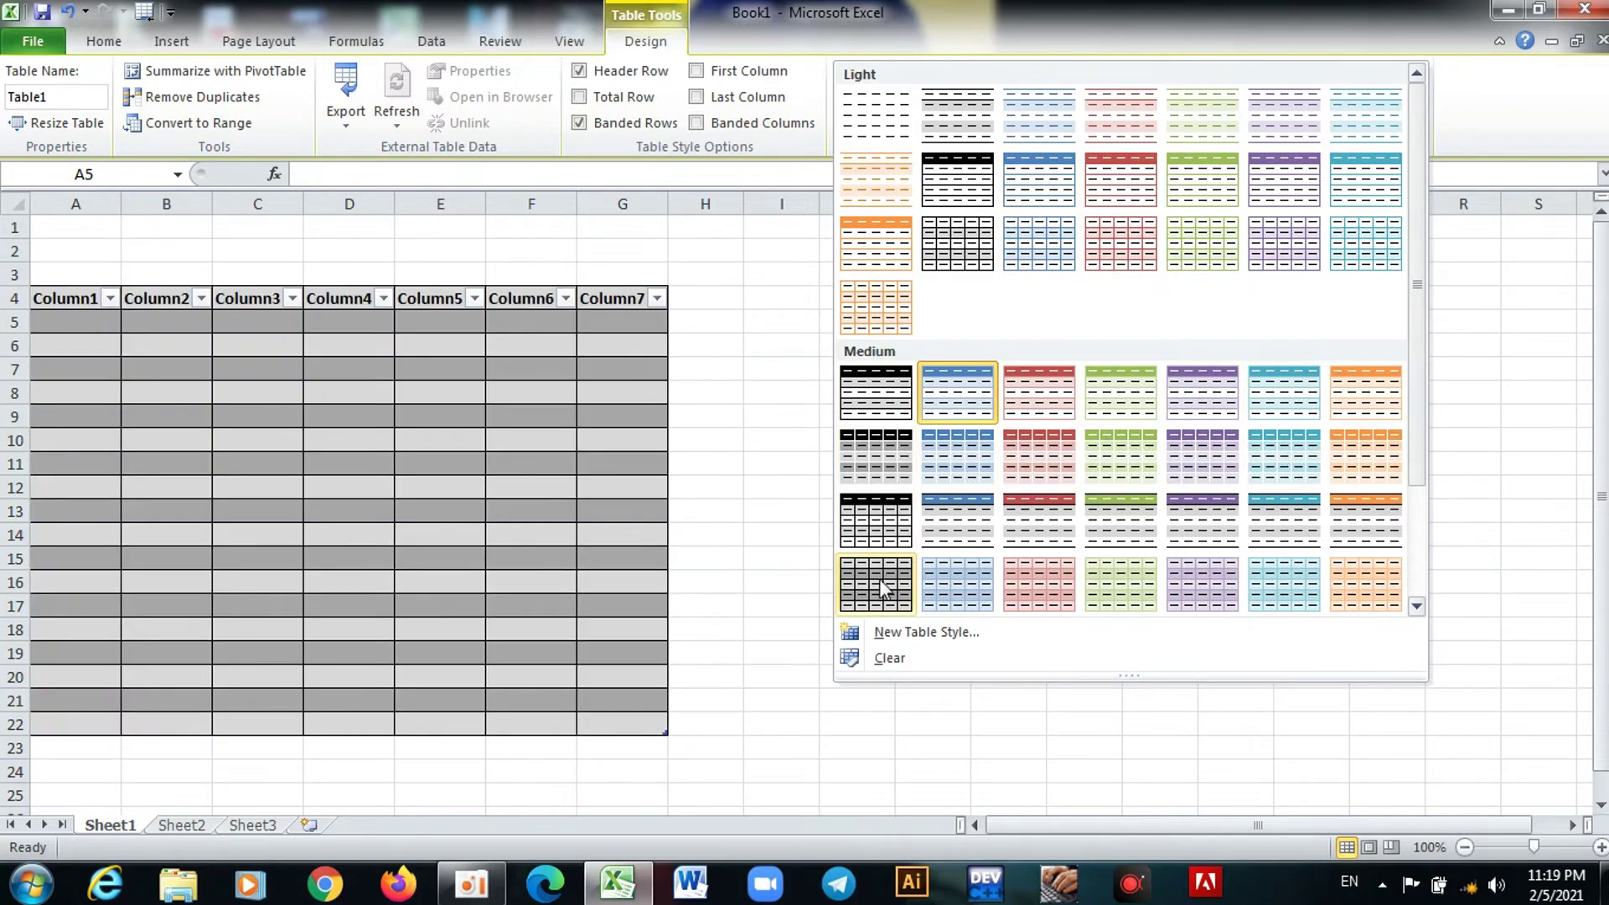
click(767, 436)
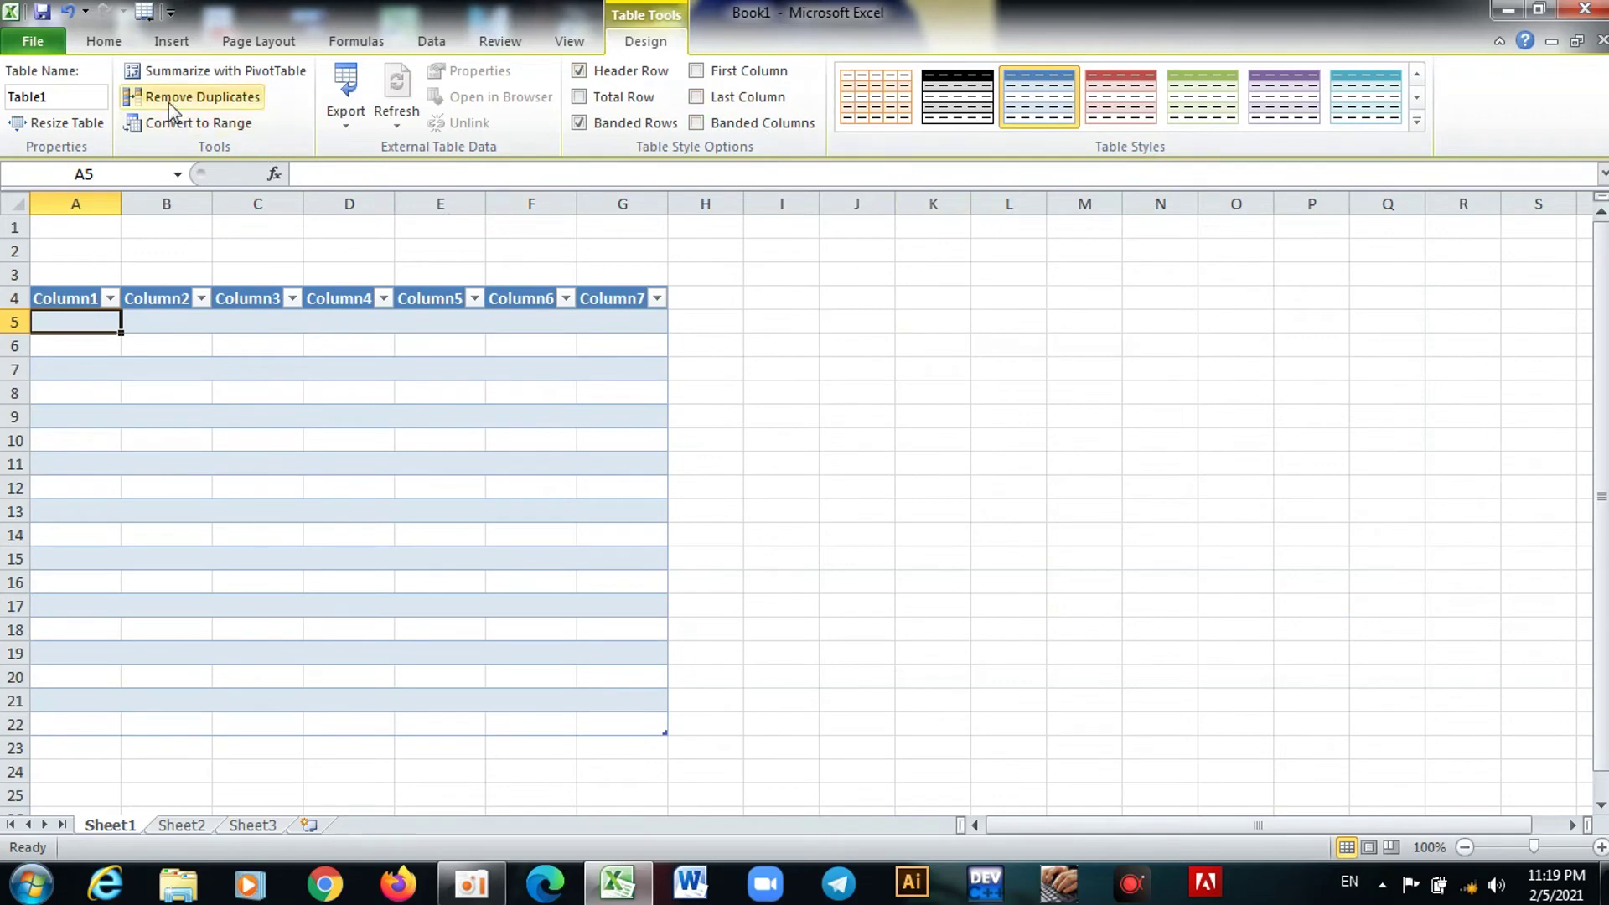
Step: Undo the table formatting and select the range A5:G22
click(68, 12)
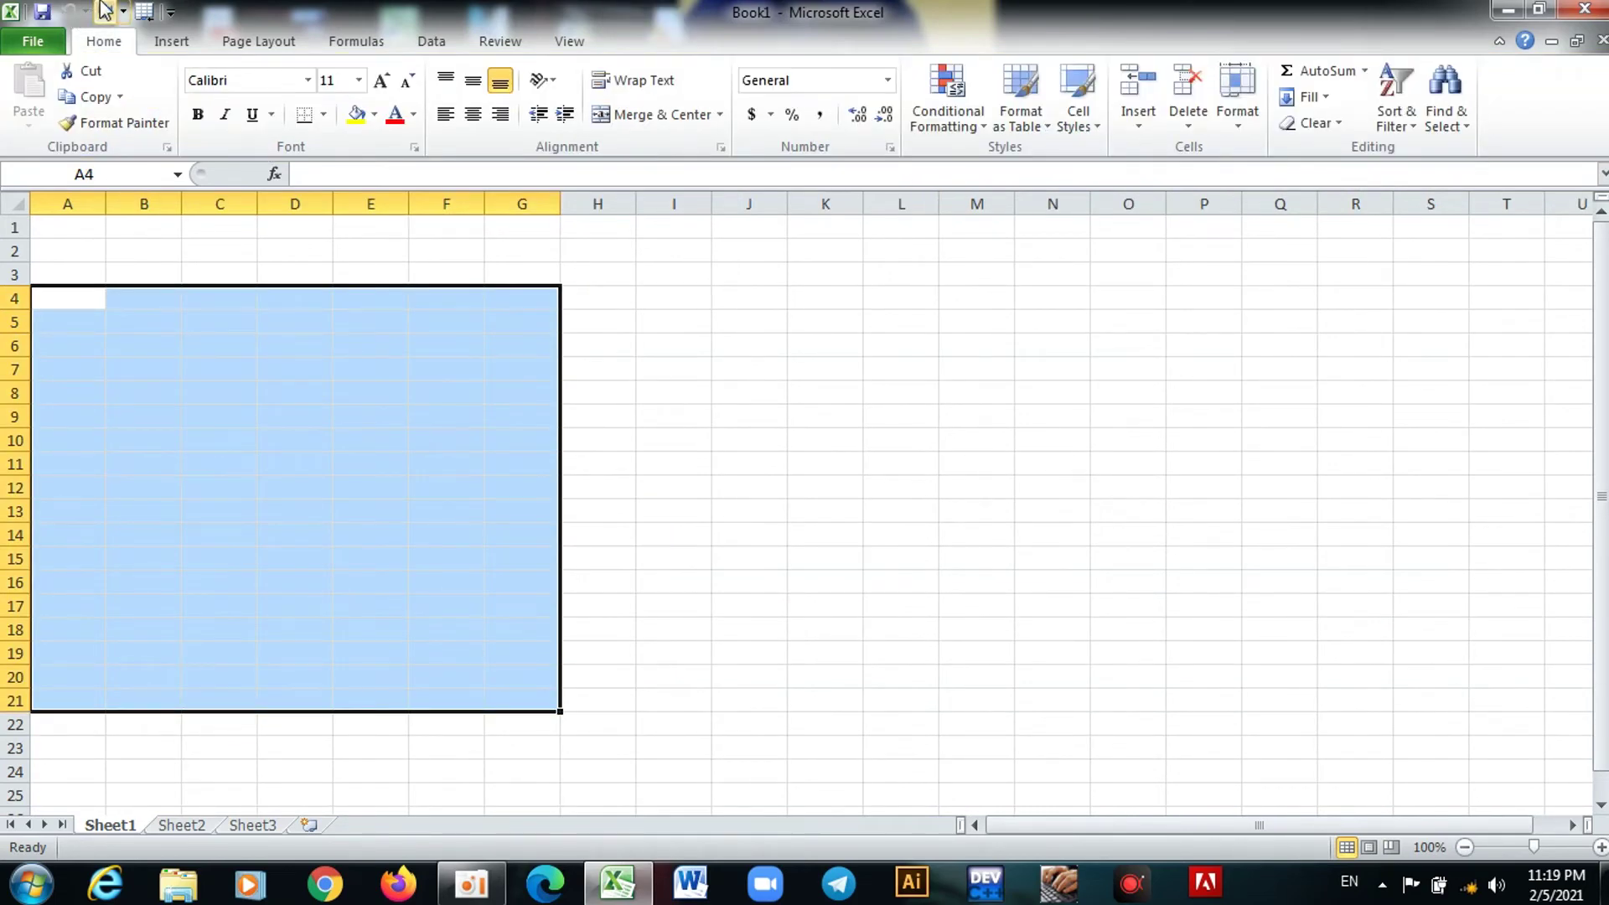
click(285, 345)
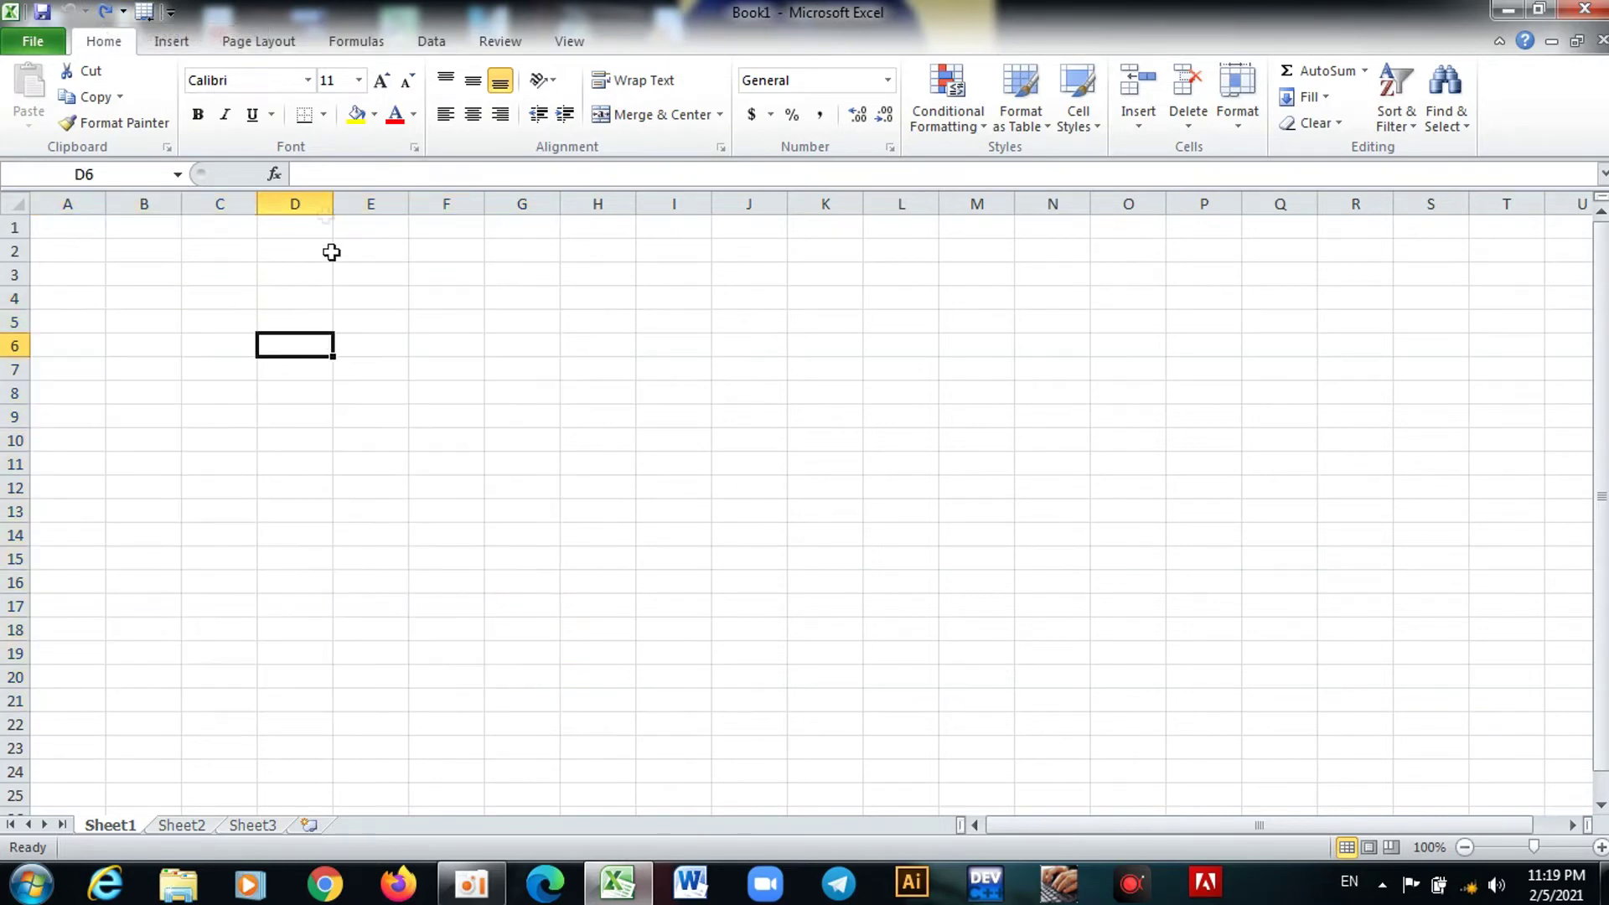
drag(83, 318, 457, 528)
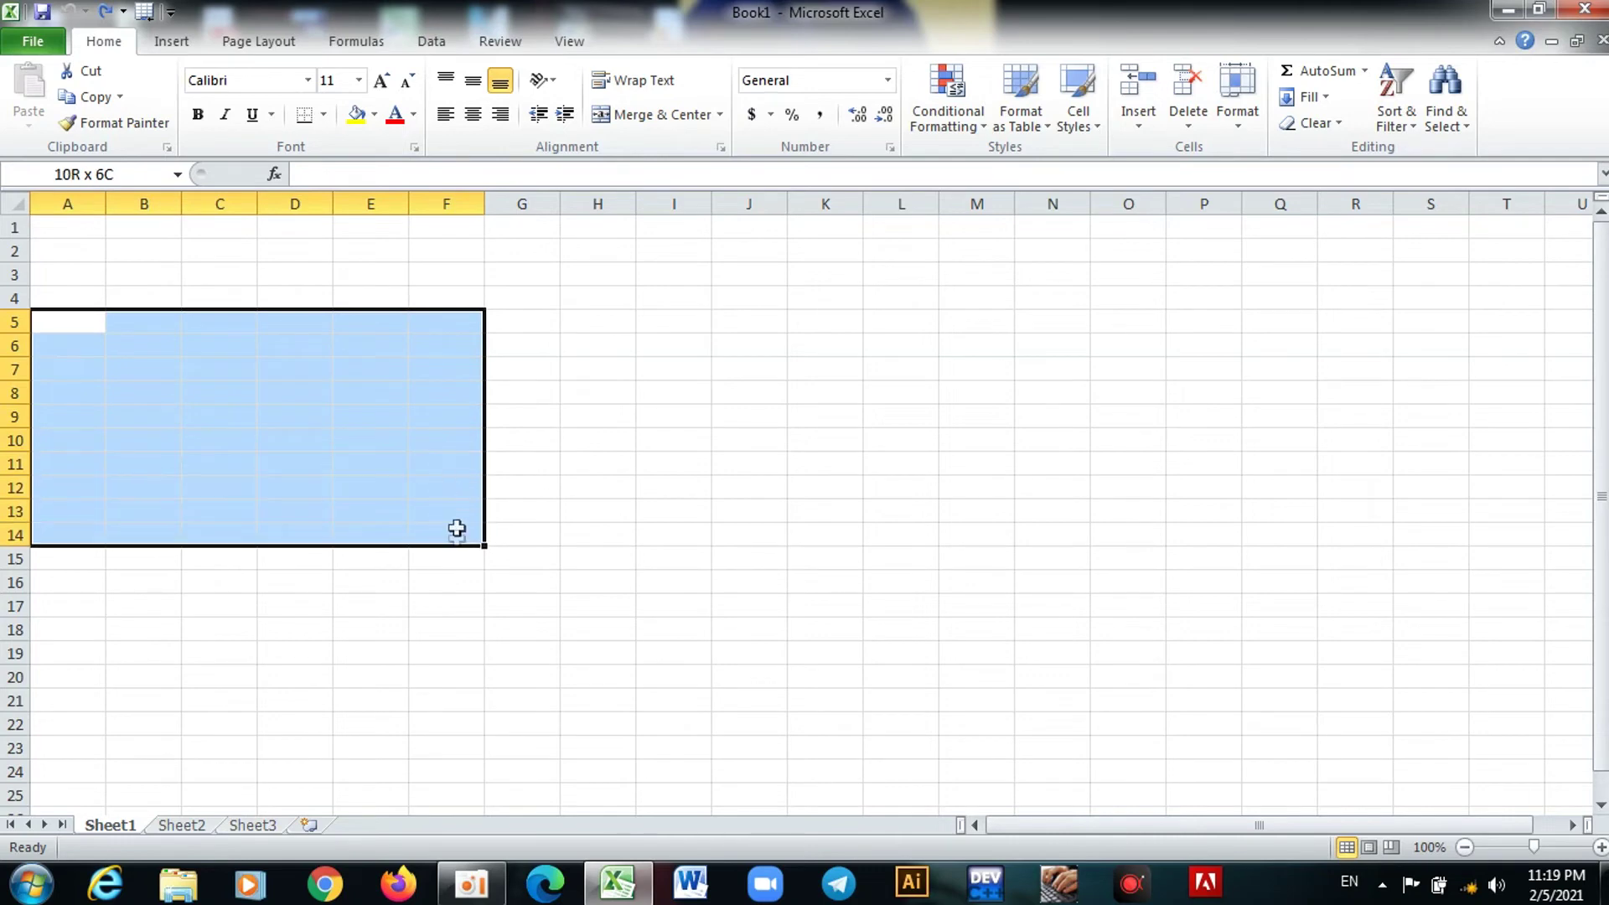
drag(457, 529, 508, 722)
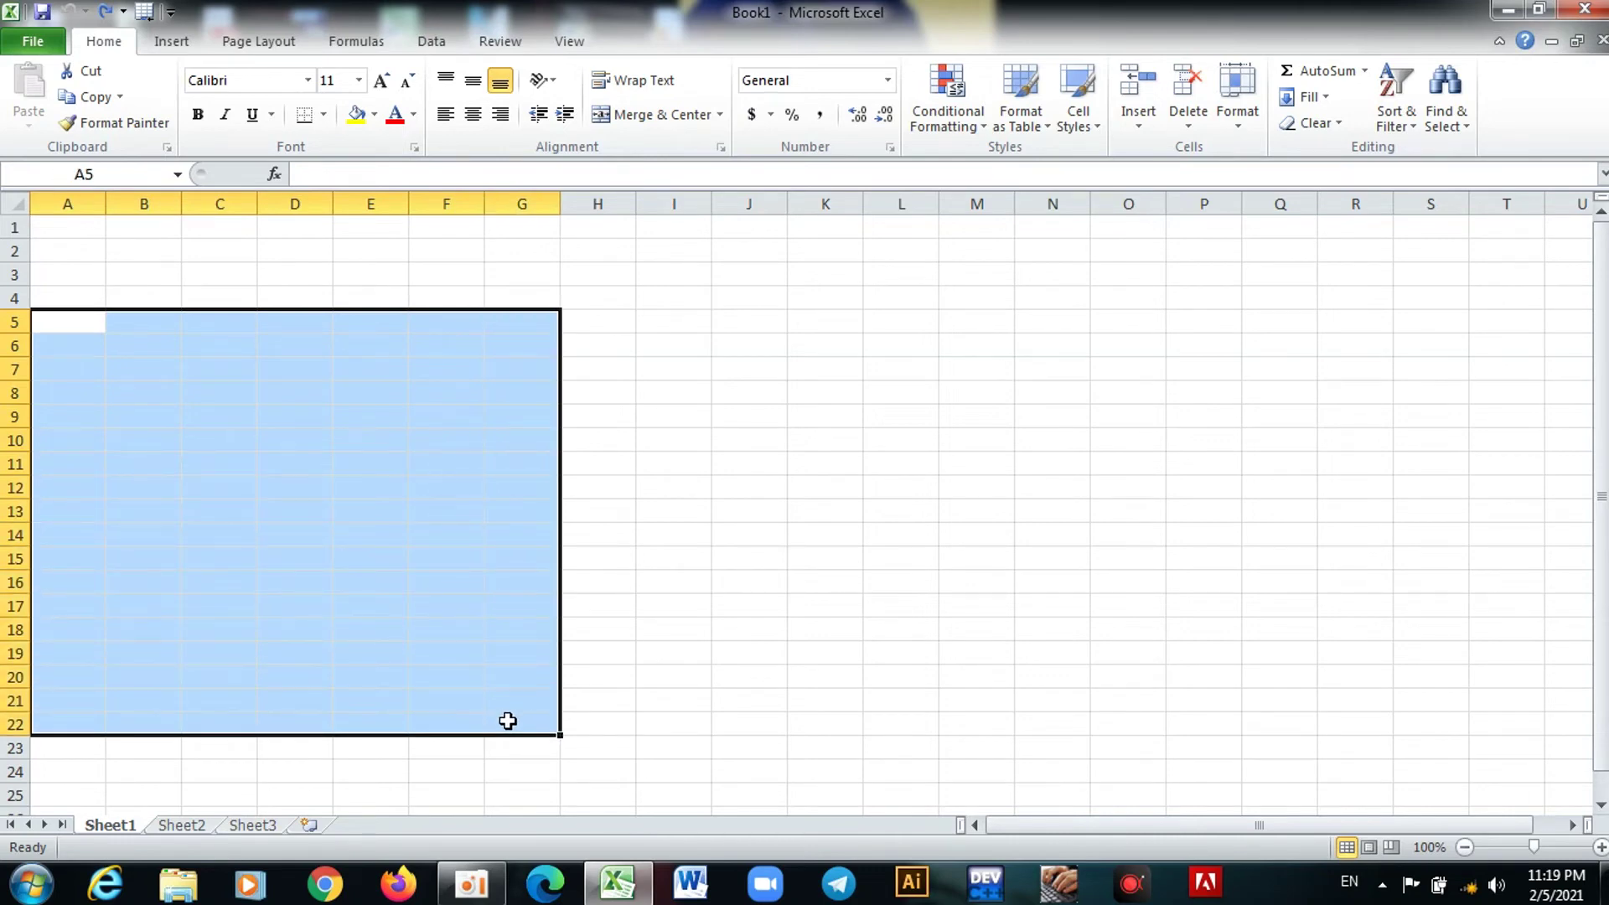
Step: Give every cell in A5:G22 All Borders from the Borders dropdown
click(325, 115)
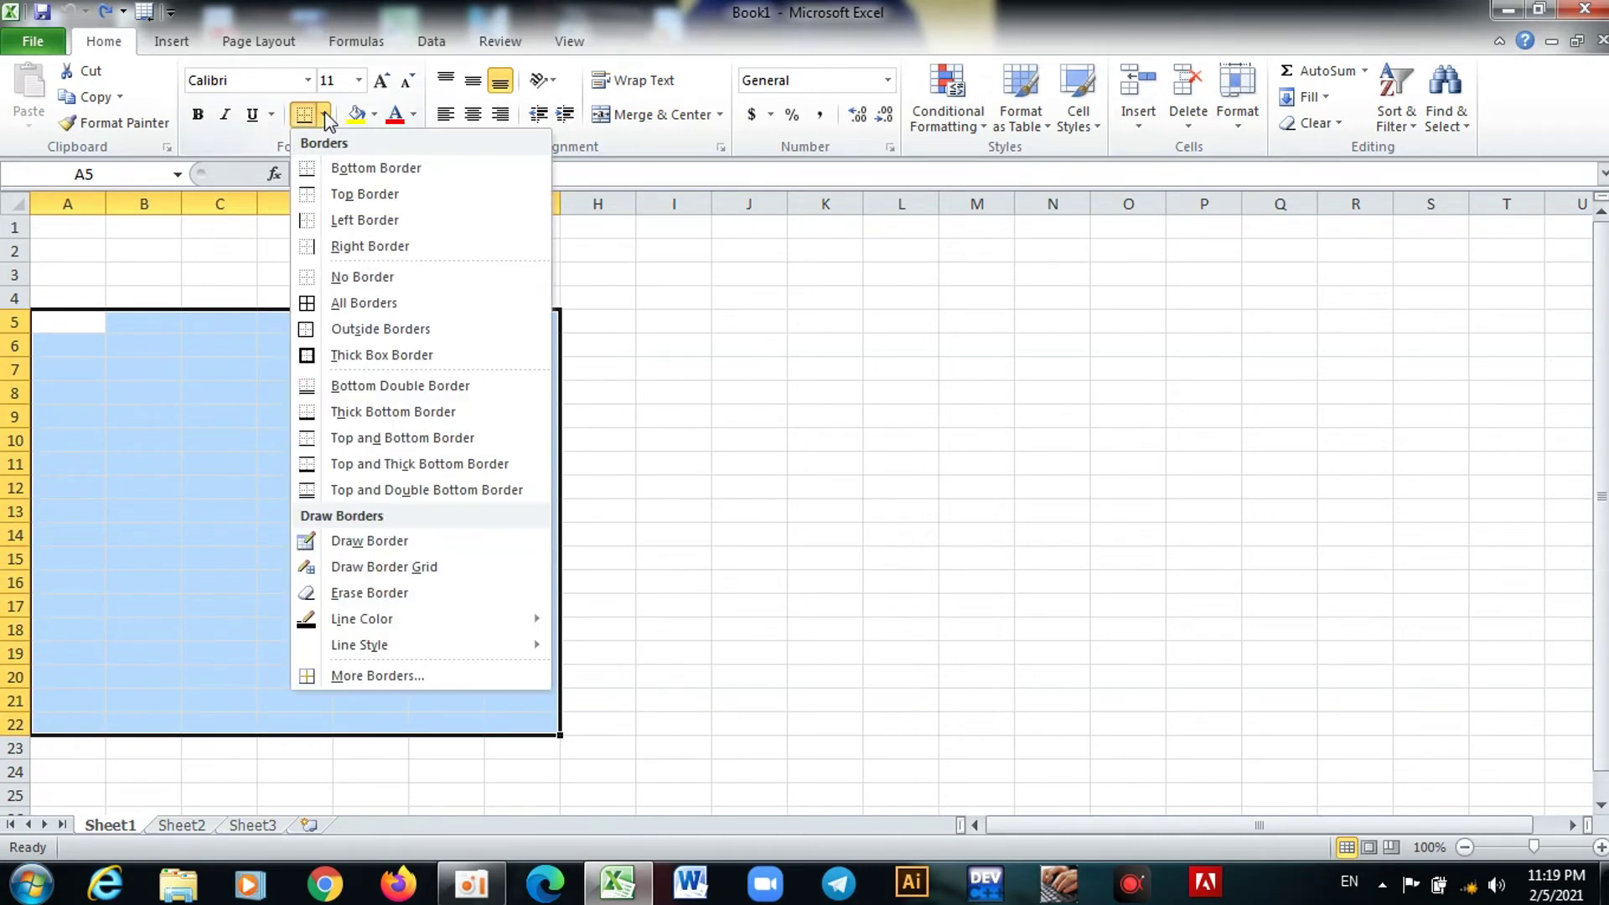
click(374, 305)
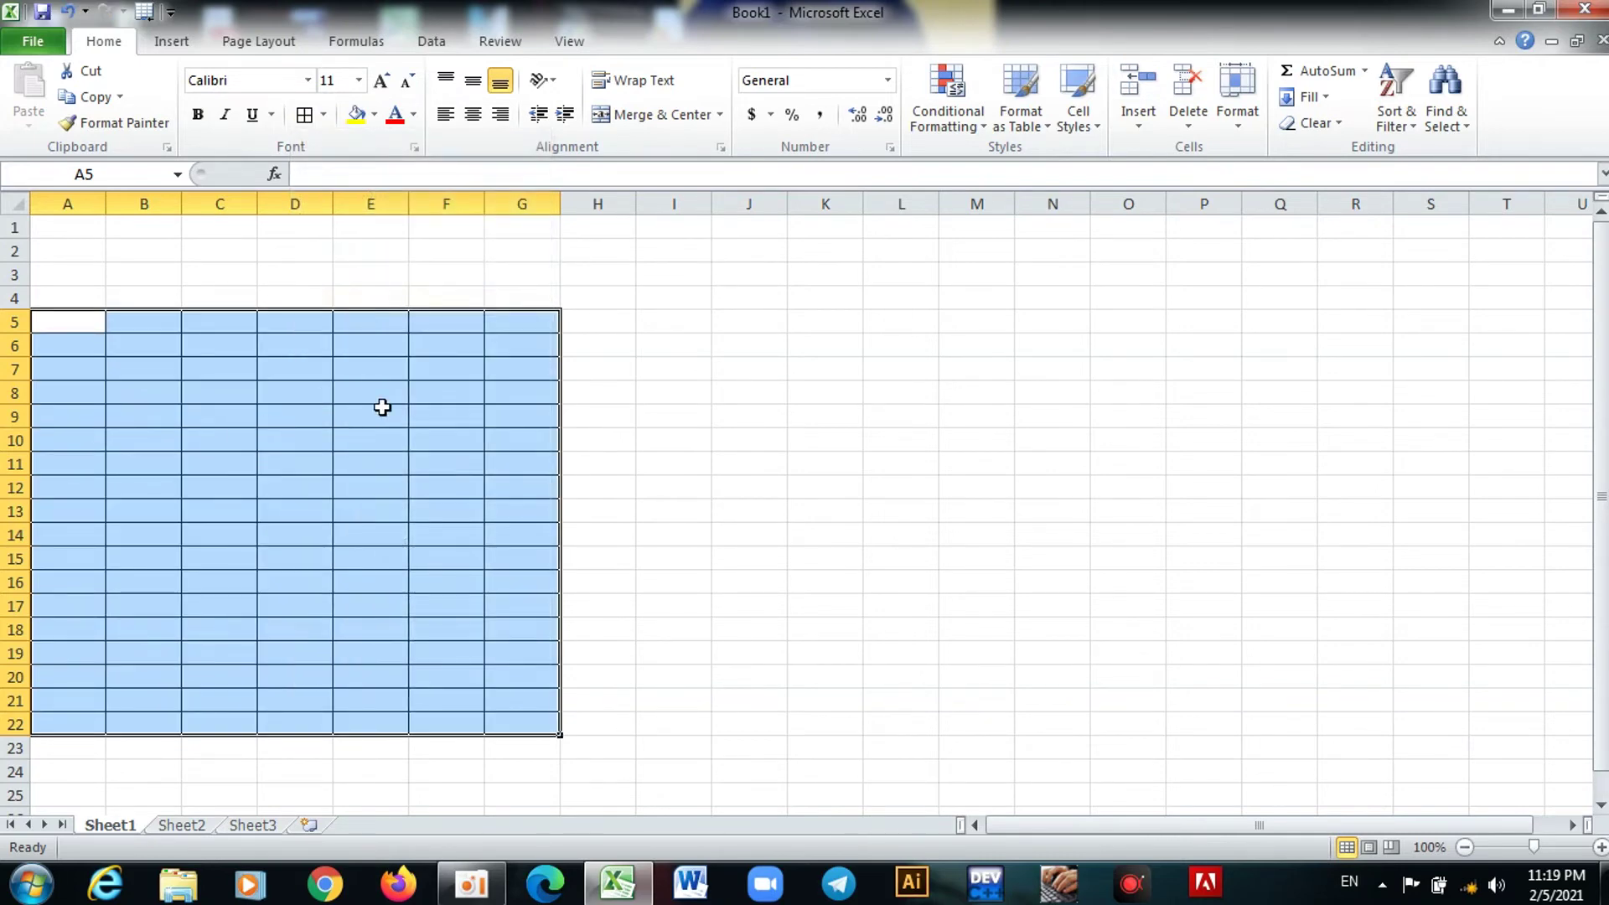
click(324, 115)
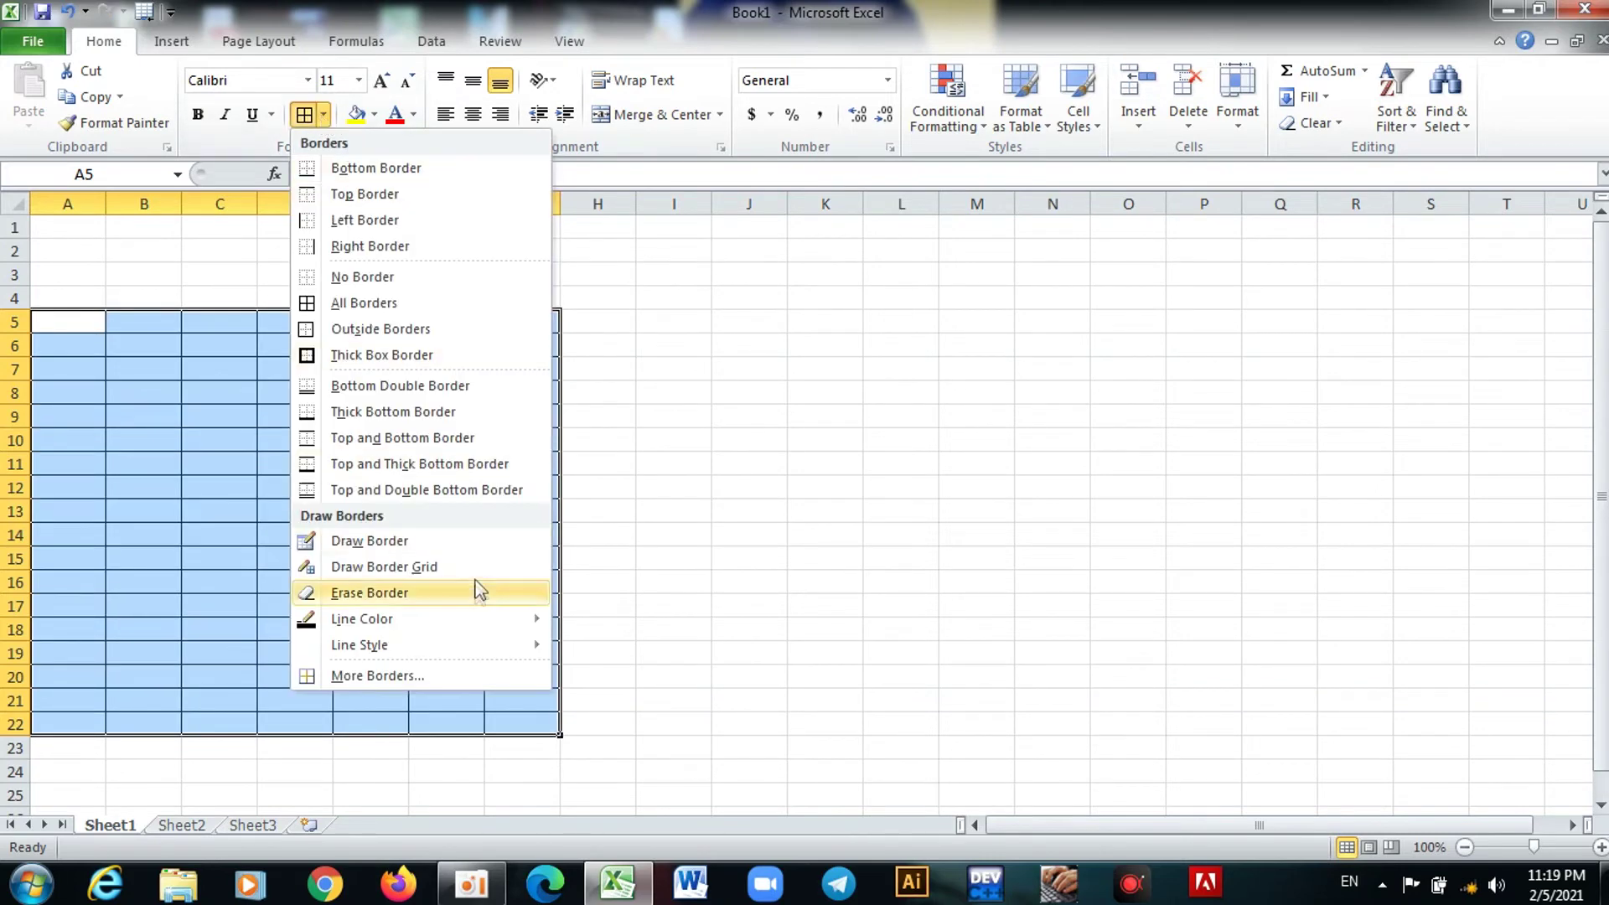
click(408, 676)
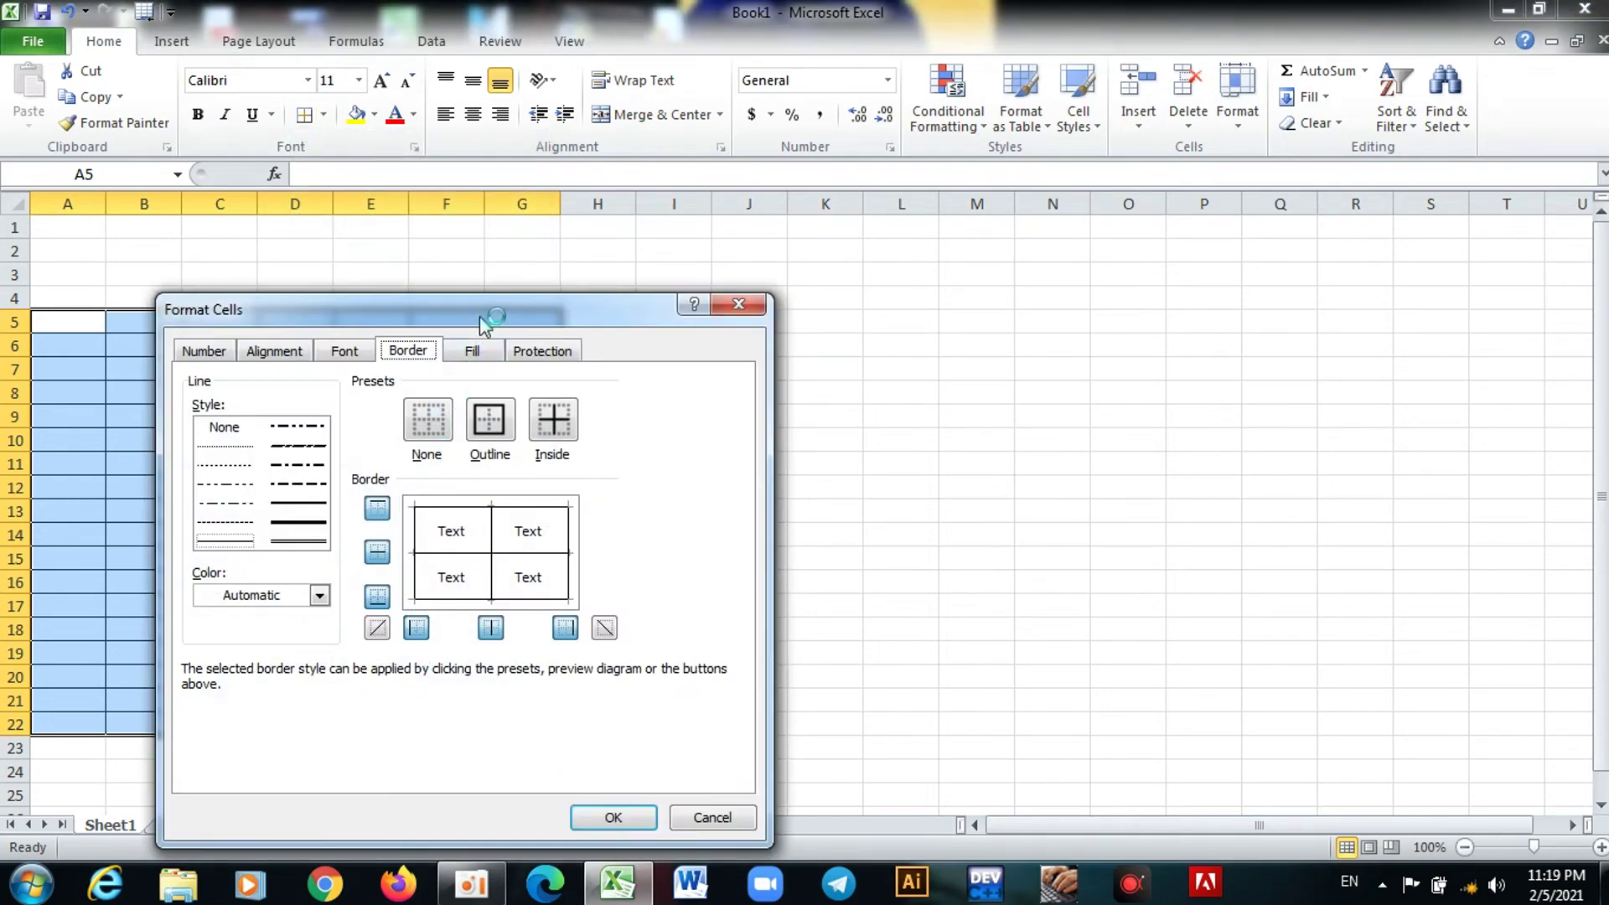
Step: Apply a double-line border to the left, top and bottom edges of A5:G22
drag(482, 312, 830, 280)
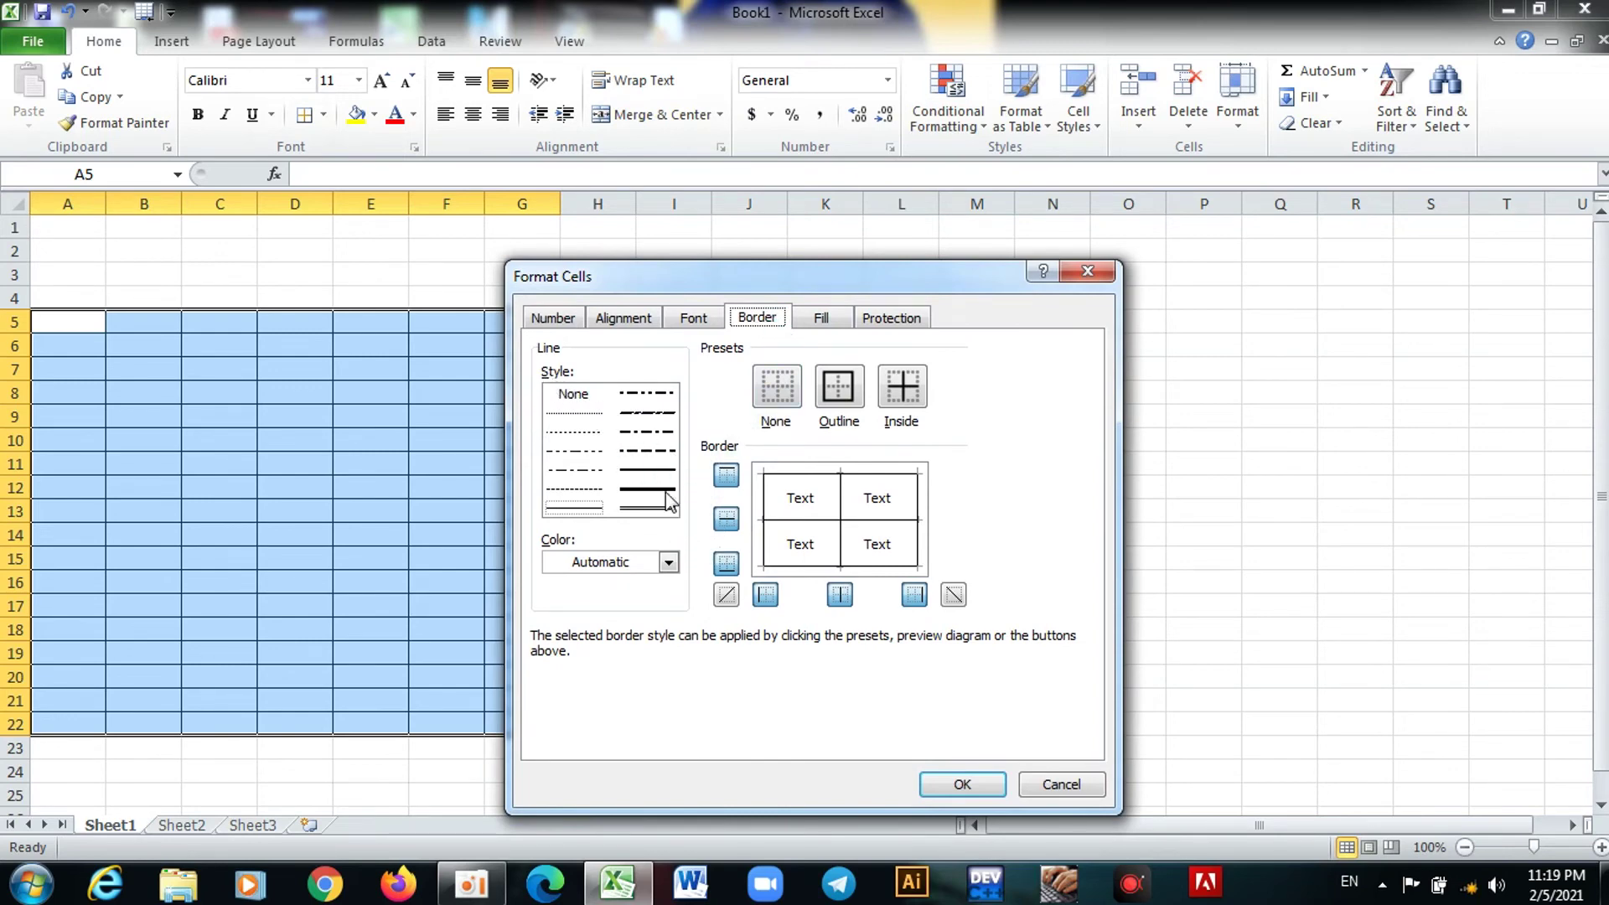
click(640, 508)
click(774, 493)
click(805, 479)
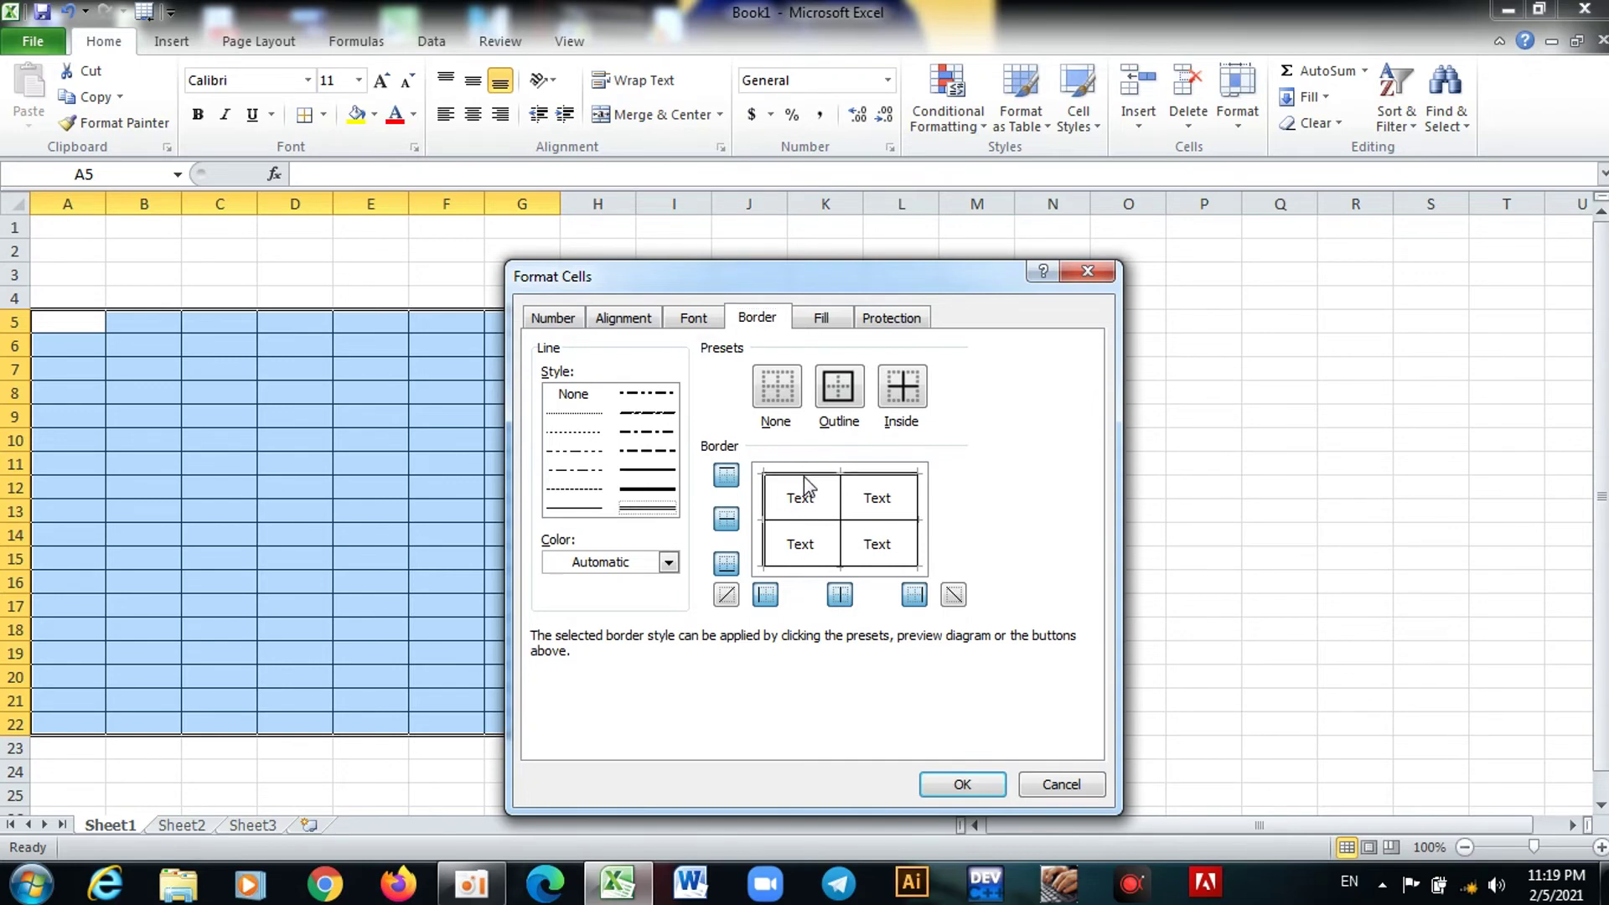
click(874, 568)
click(956, 784)
click(639, 591)
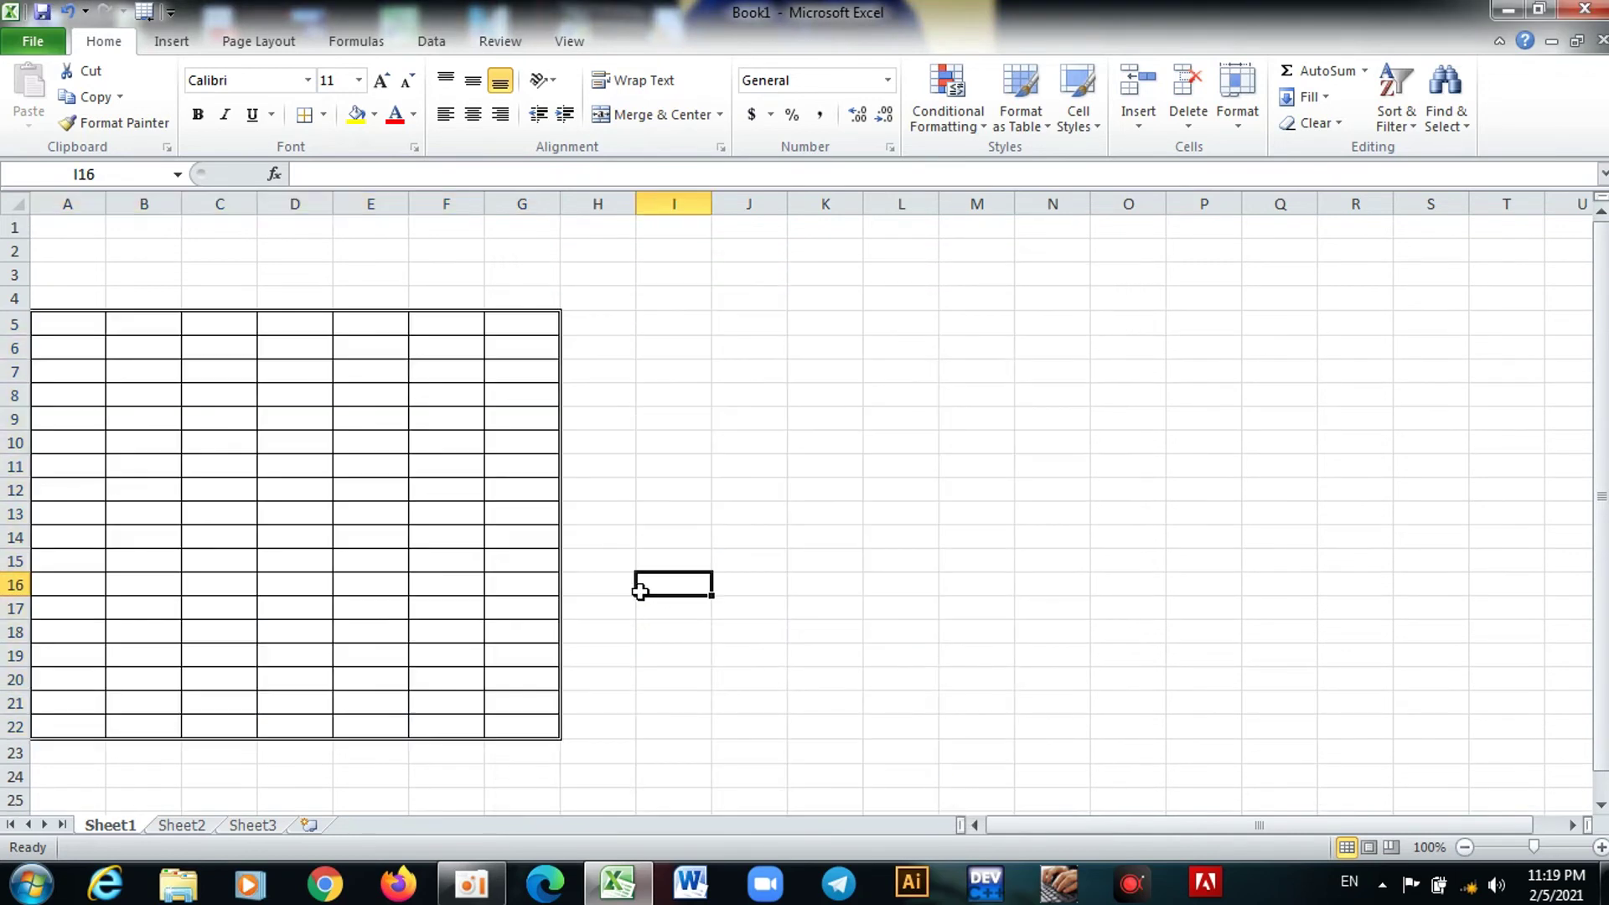
click(46, 321)
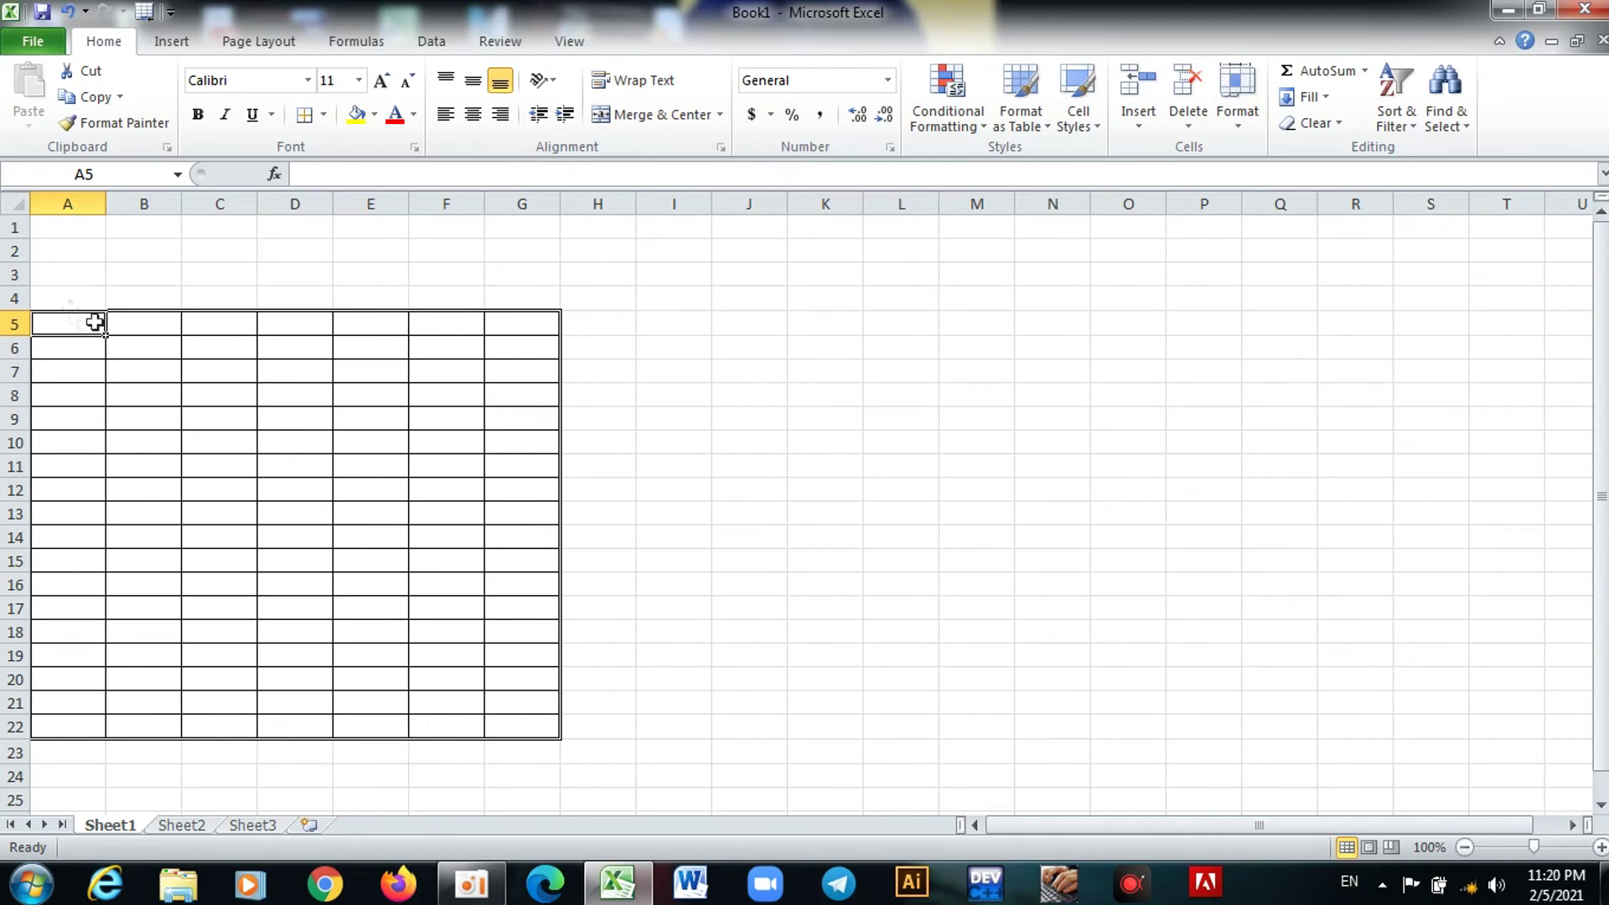
Step: Set thick solid Outline and Inside borders on A5:G22 through Format Cells (Ctrl+1)
drag(63, 324, 513, 719)
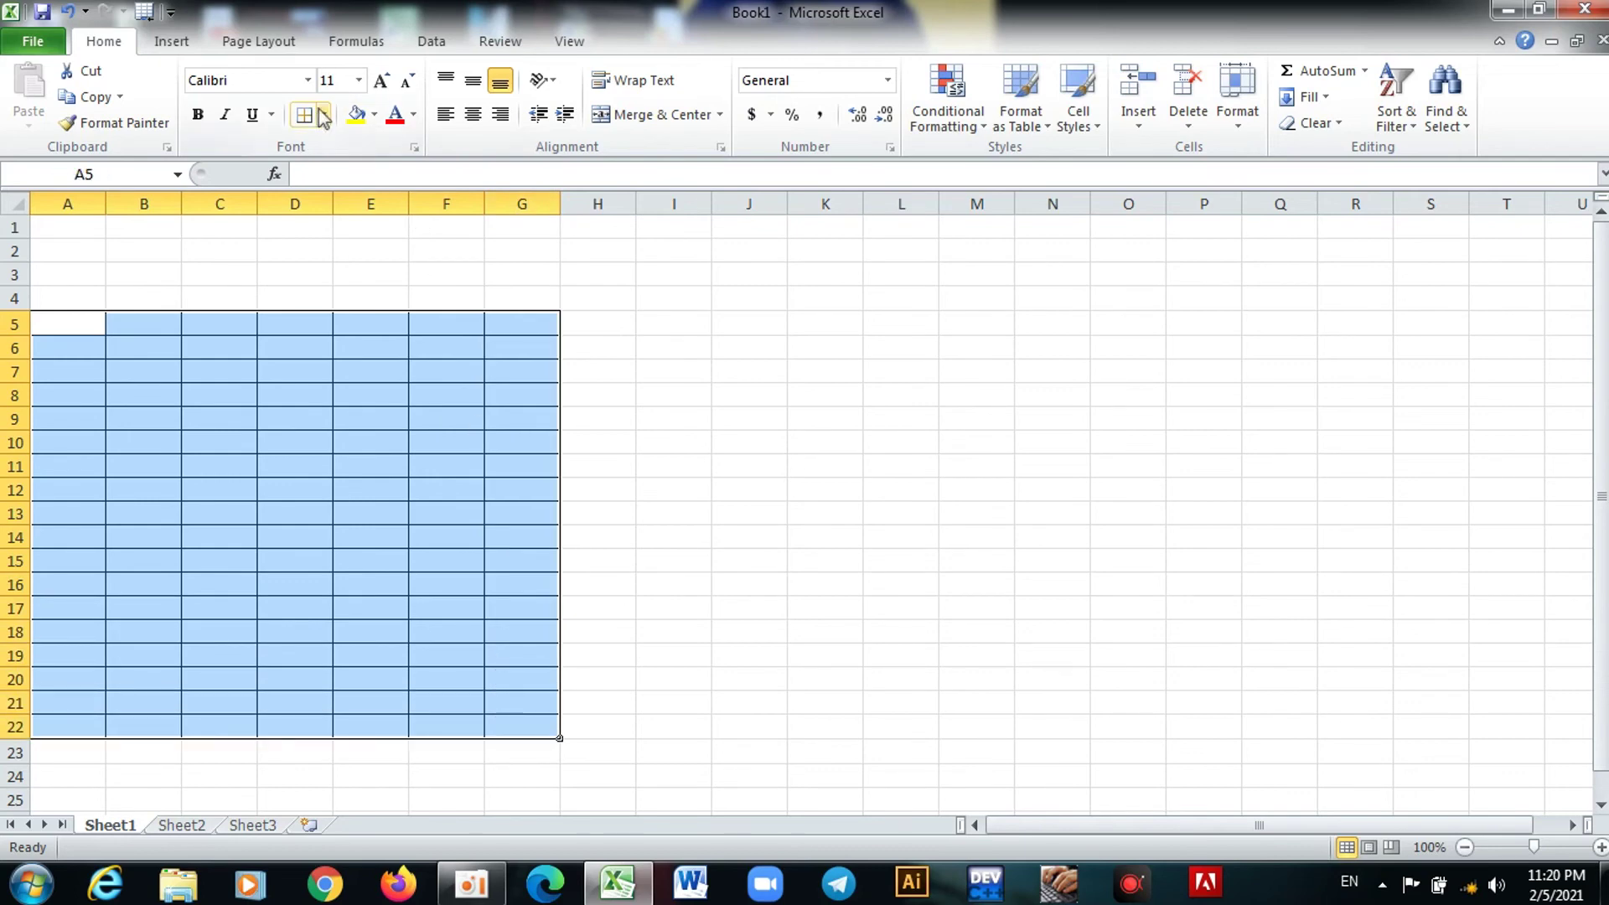
key(ctrl+1)
click(647, 471)
click(837, 385)
click(897, 407)
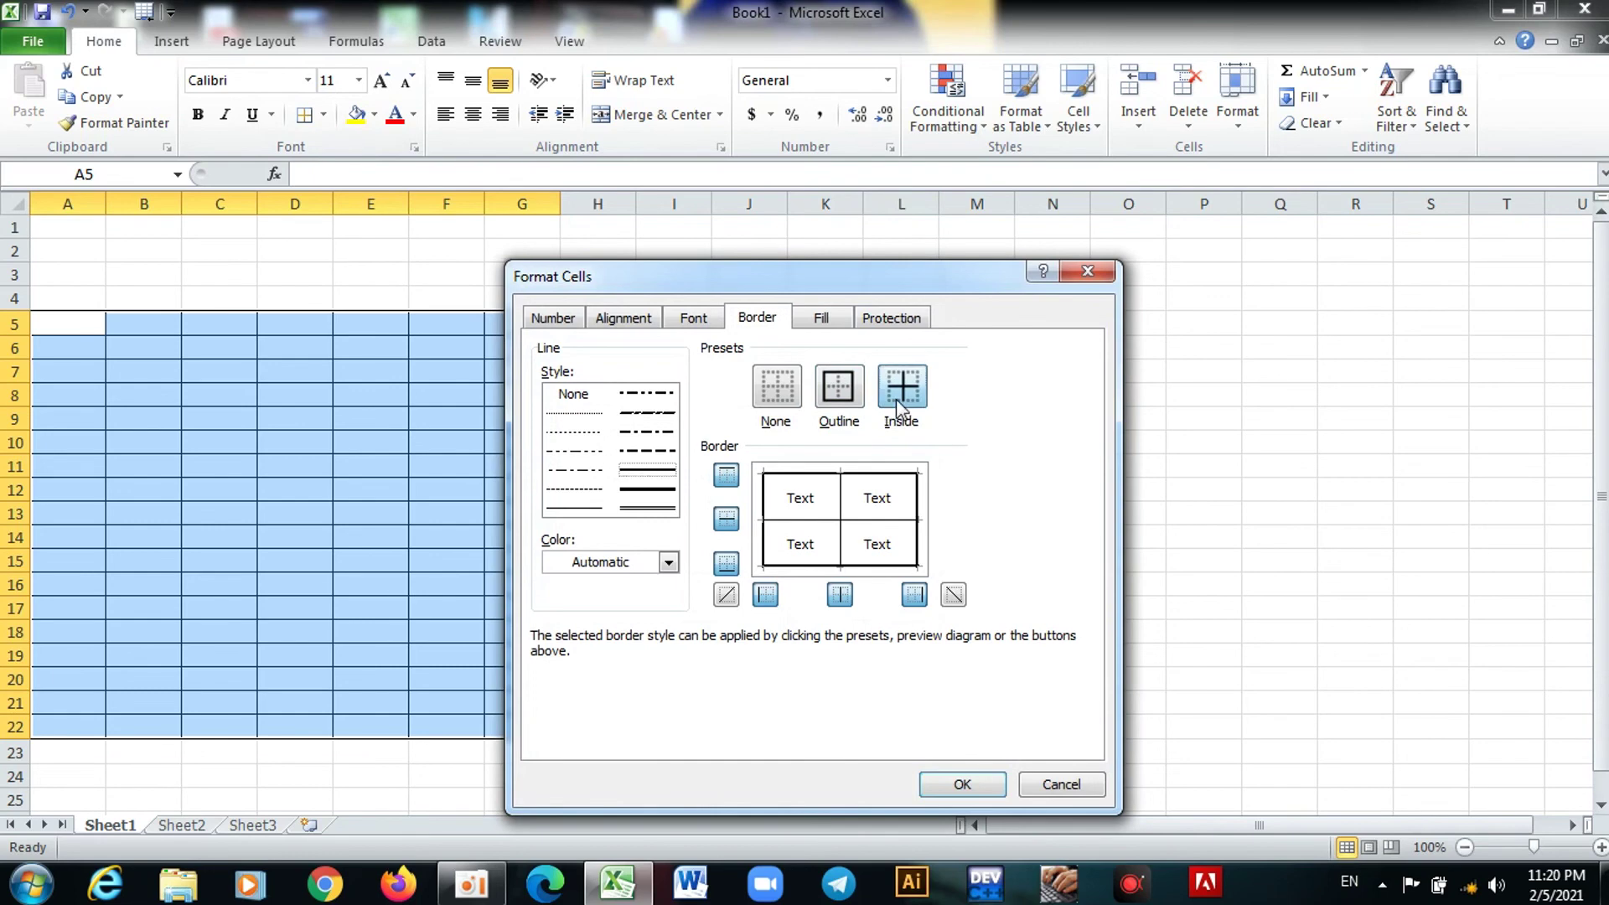
click(955, 784)
Step: Click through cells along row 5 and column G to check the thick borders
click(503, 529)
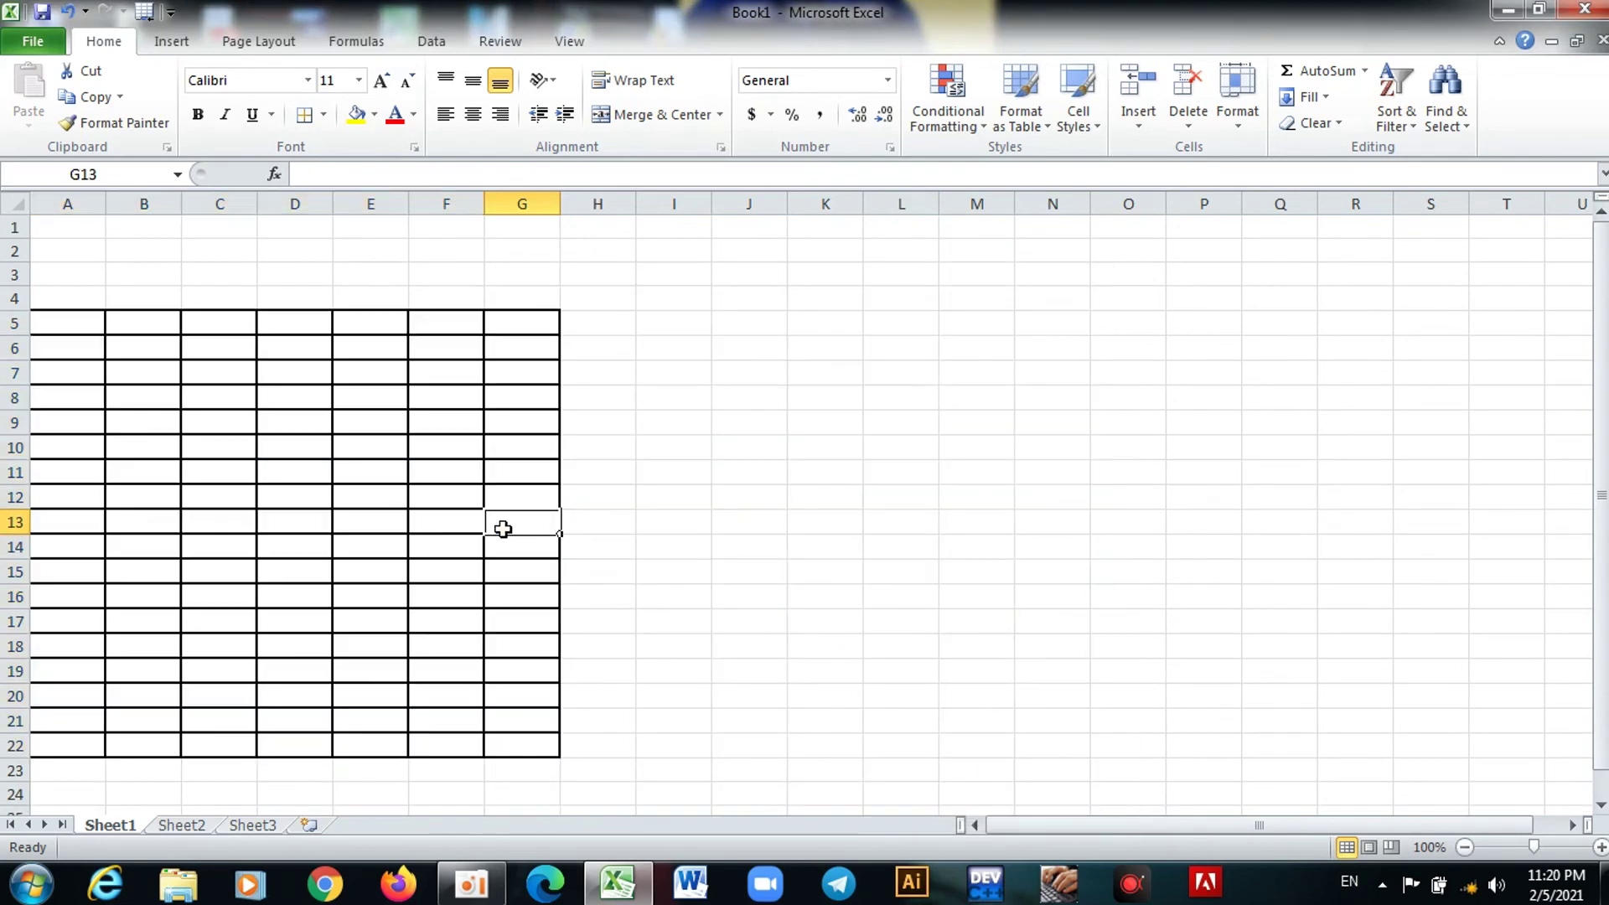
click(99, 373)
click(76, 327)
click(143, 324)
click(302, 326)
click(369, 325)
click(495, 327)
click(527, 375)
click(570, 722)
click(543, 736)
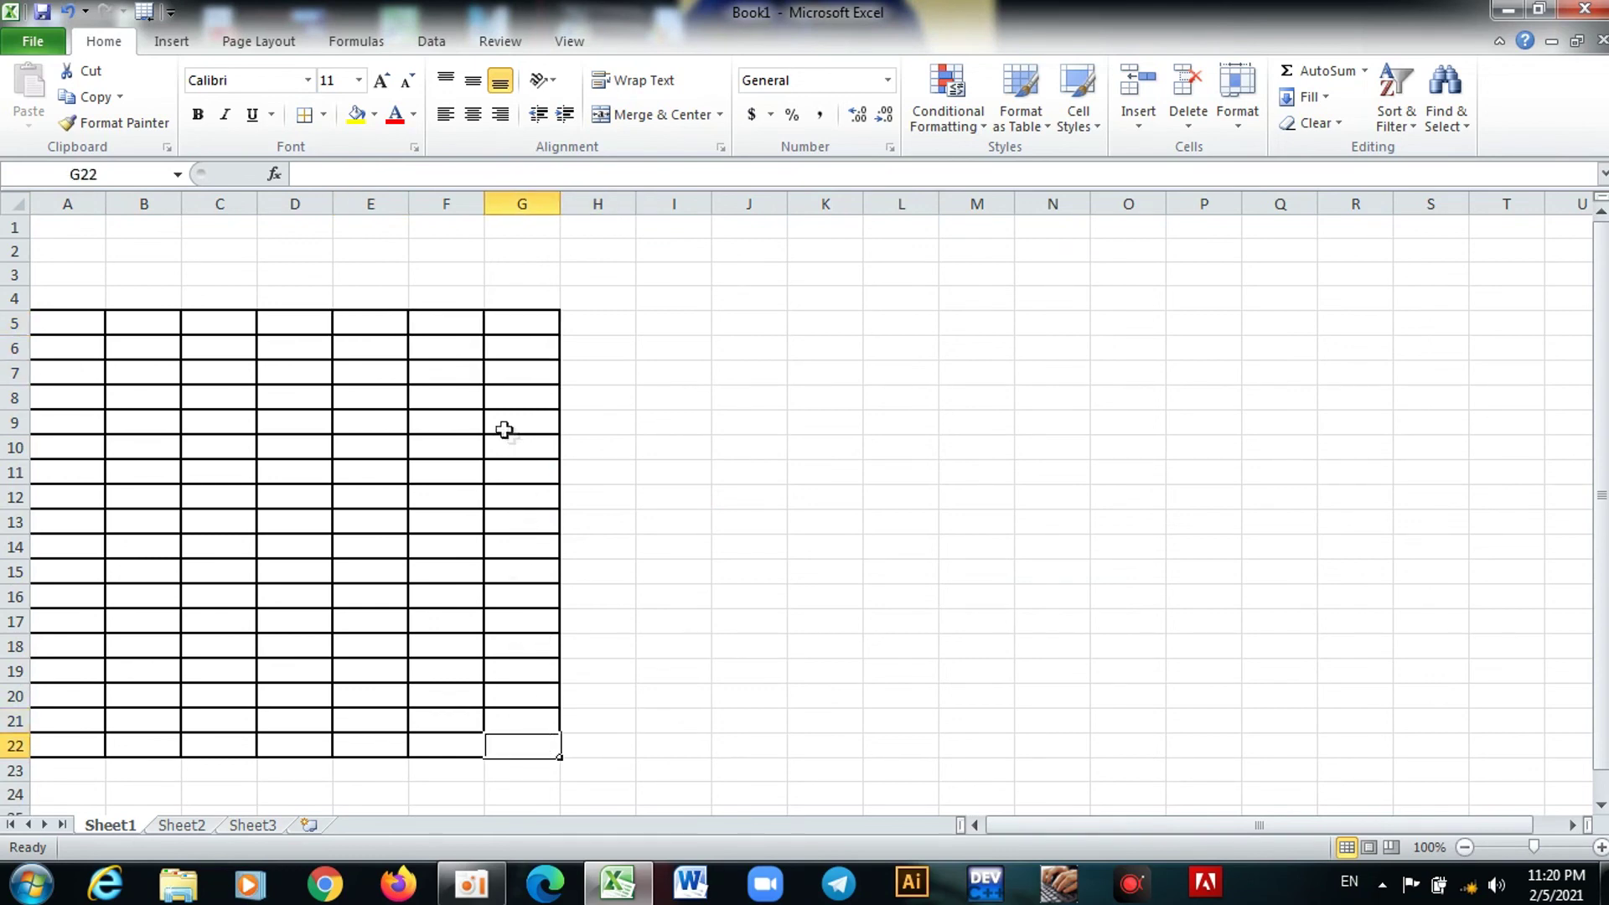
click(209, 352)
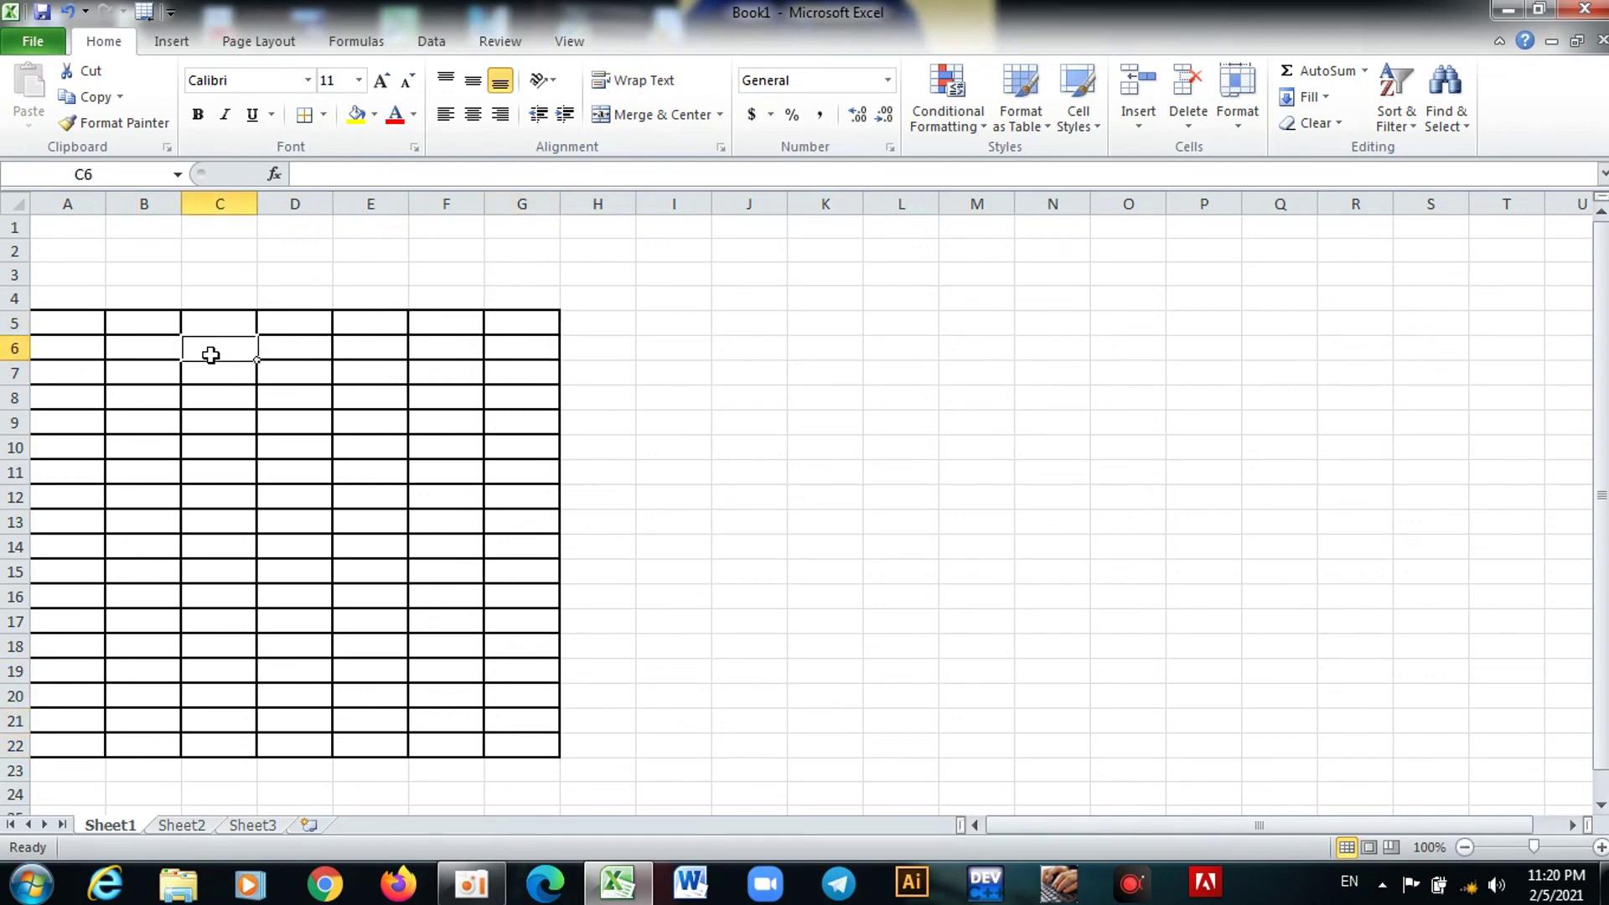
click(236, 316)
click(282, 320)
click(226, 303)
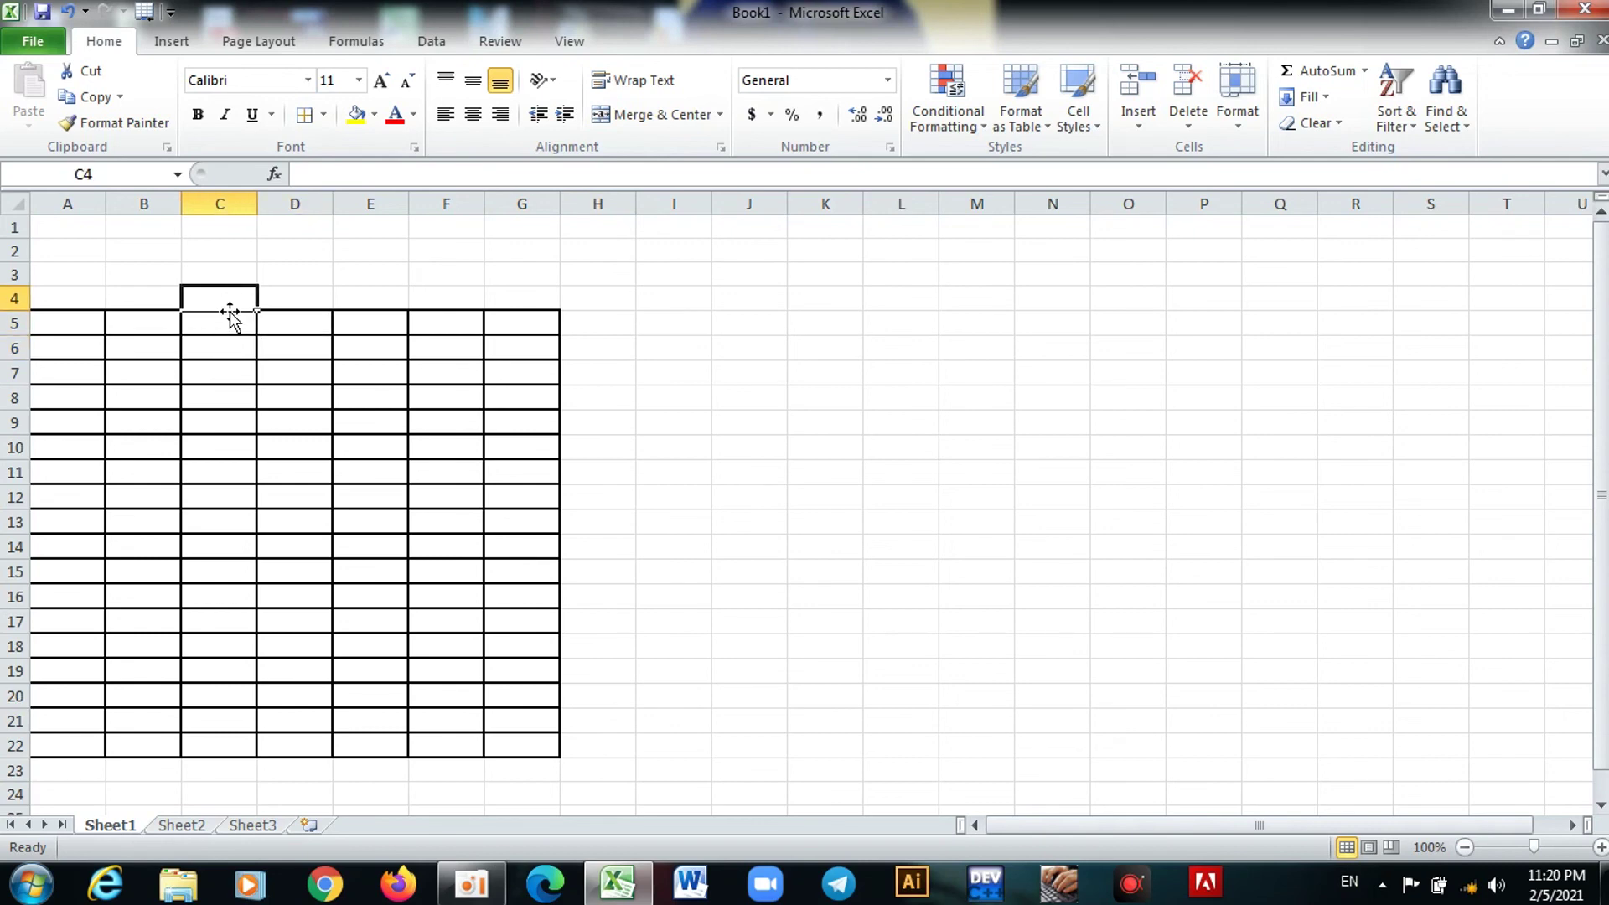